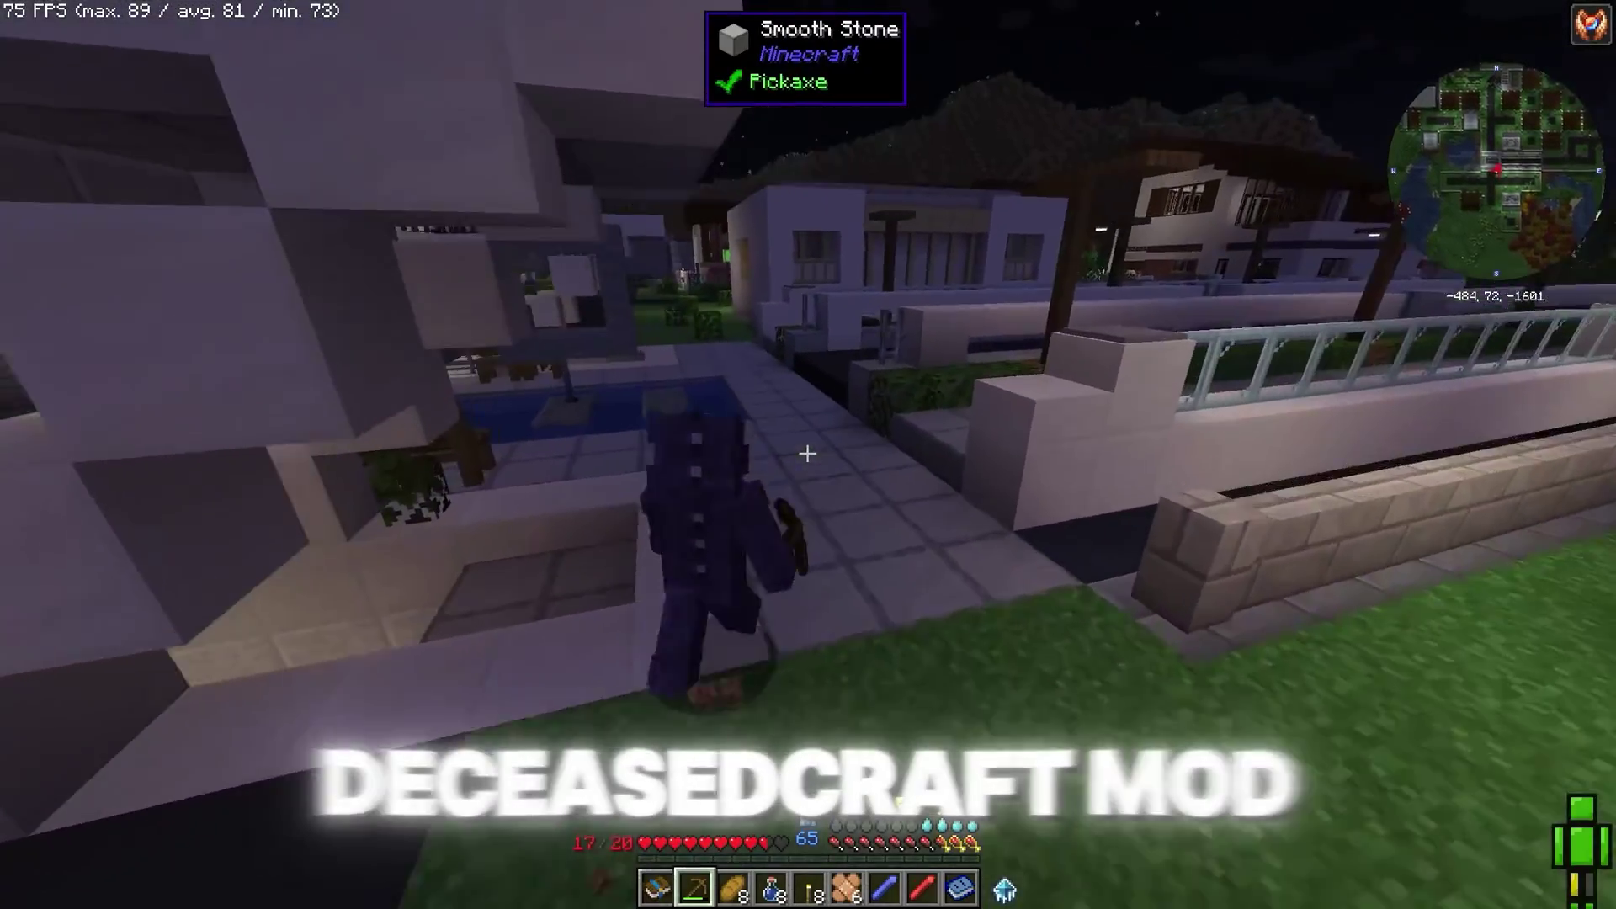
Step: Run forward through the night-time DeceasedCraft town along the street toward the yellow house
key("w")
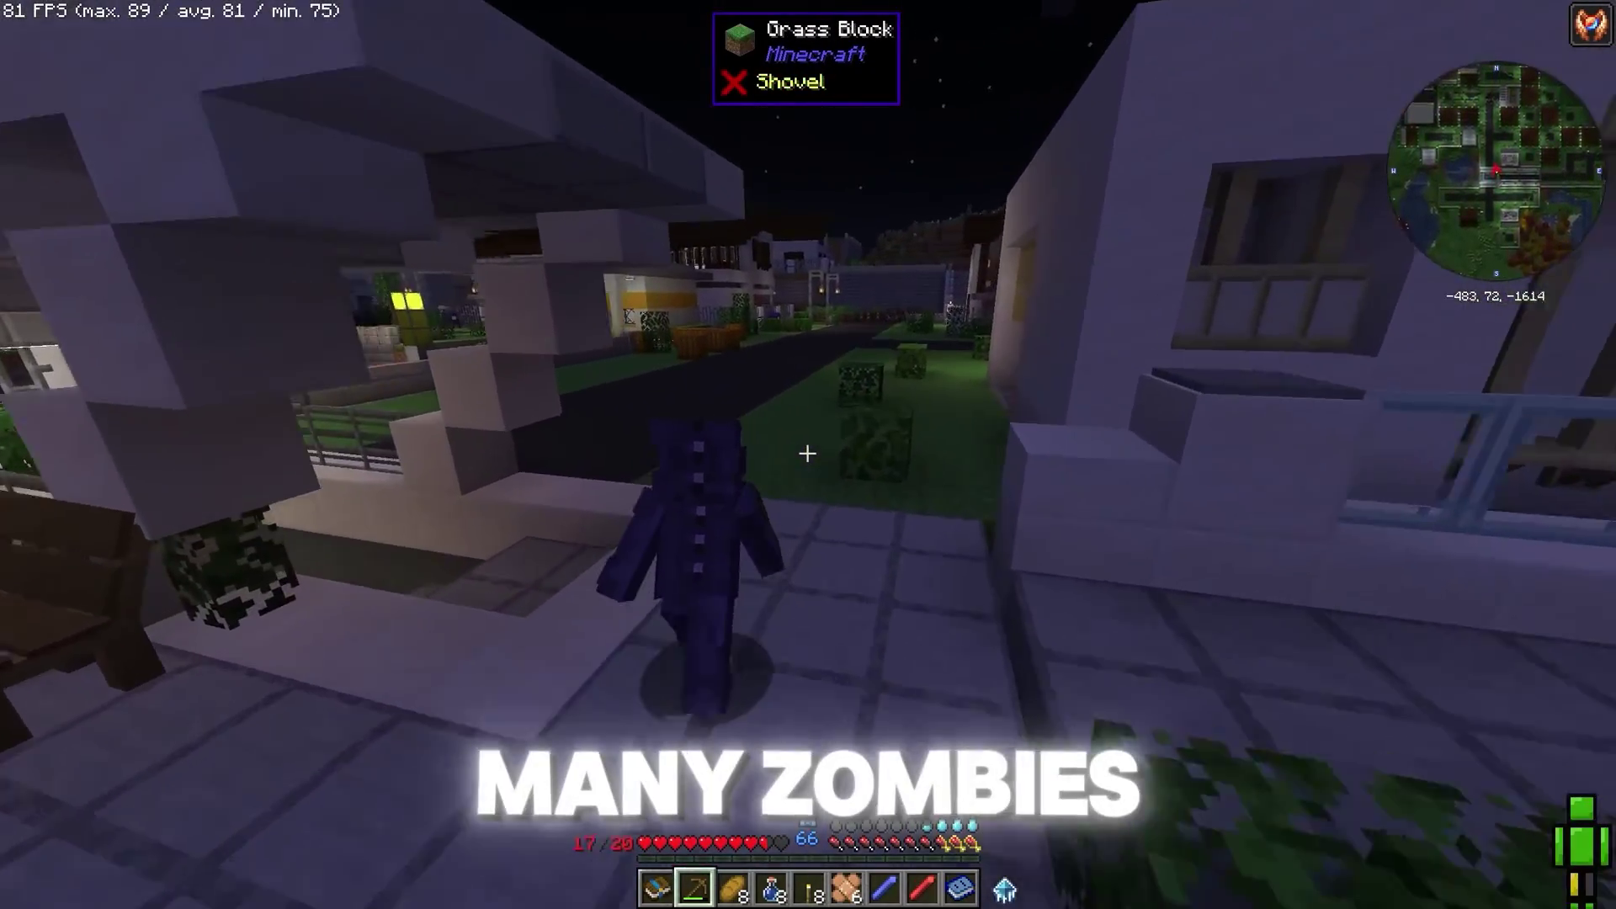
key("w")
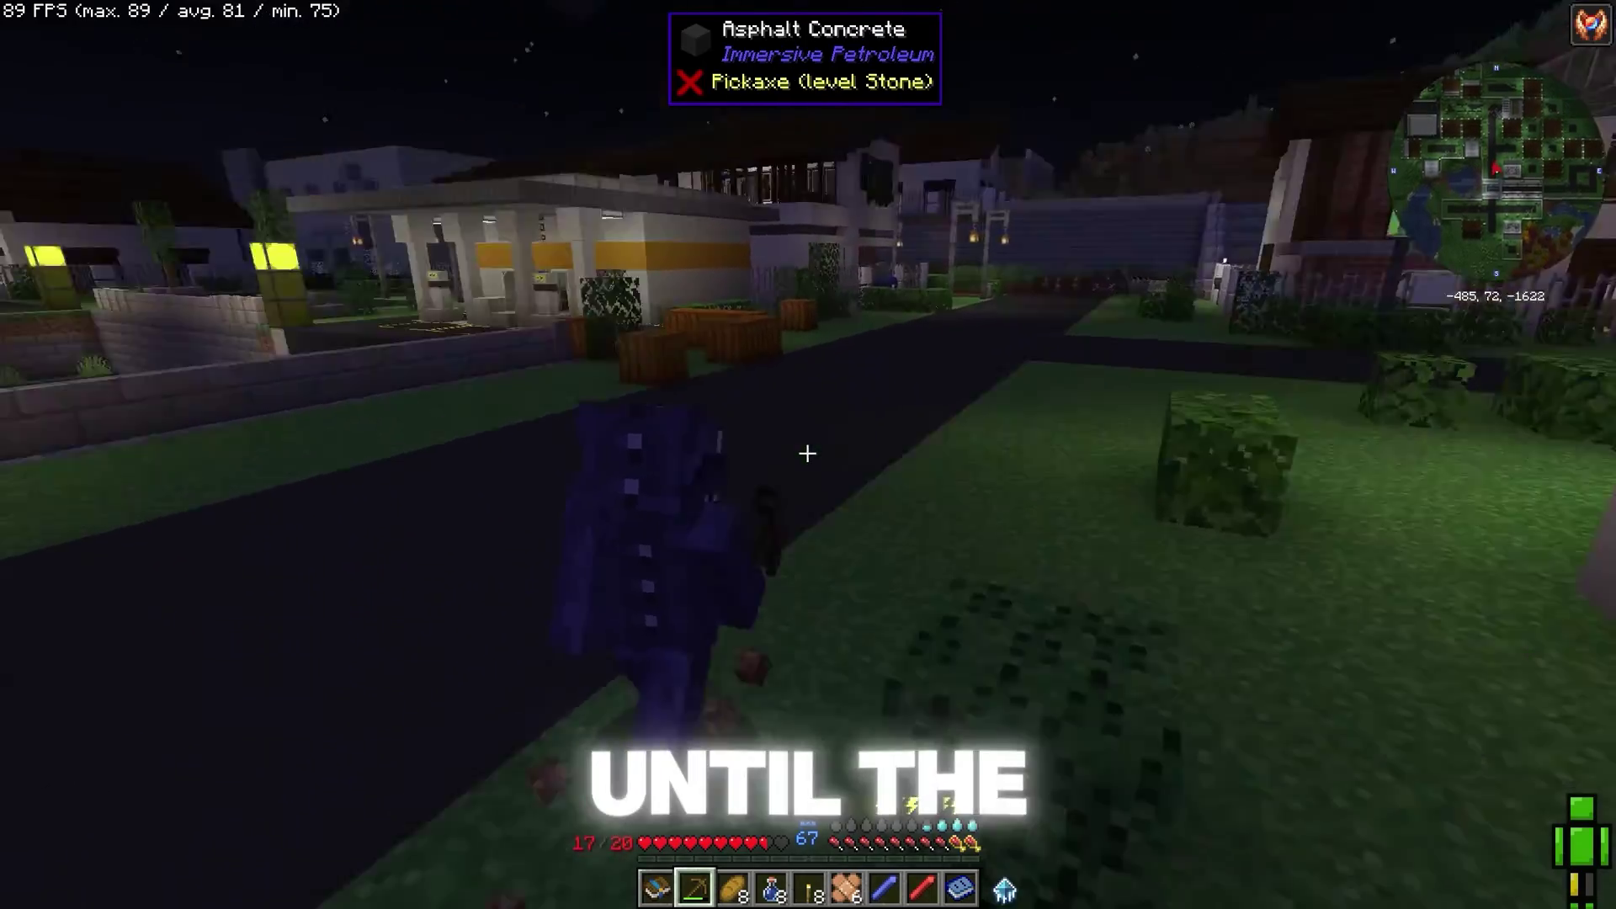
key("w")
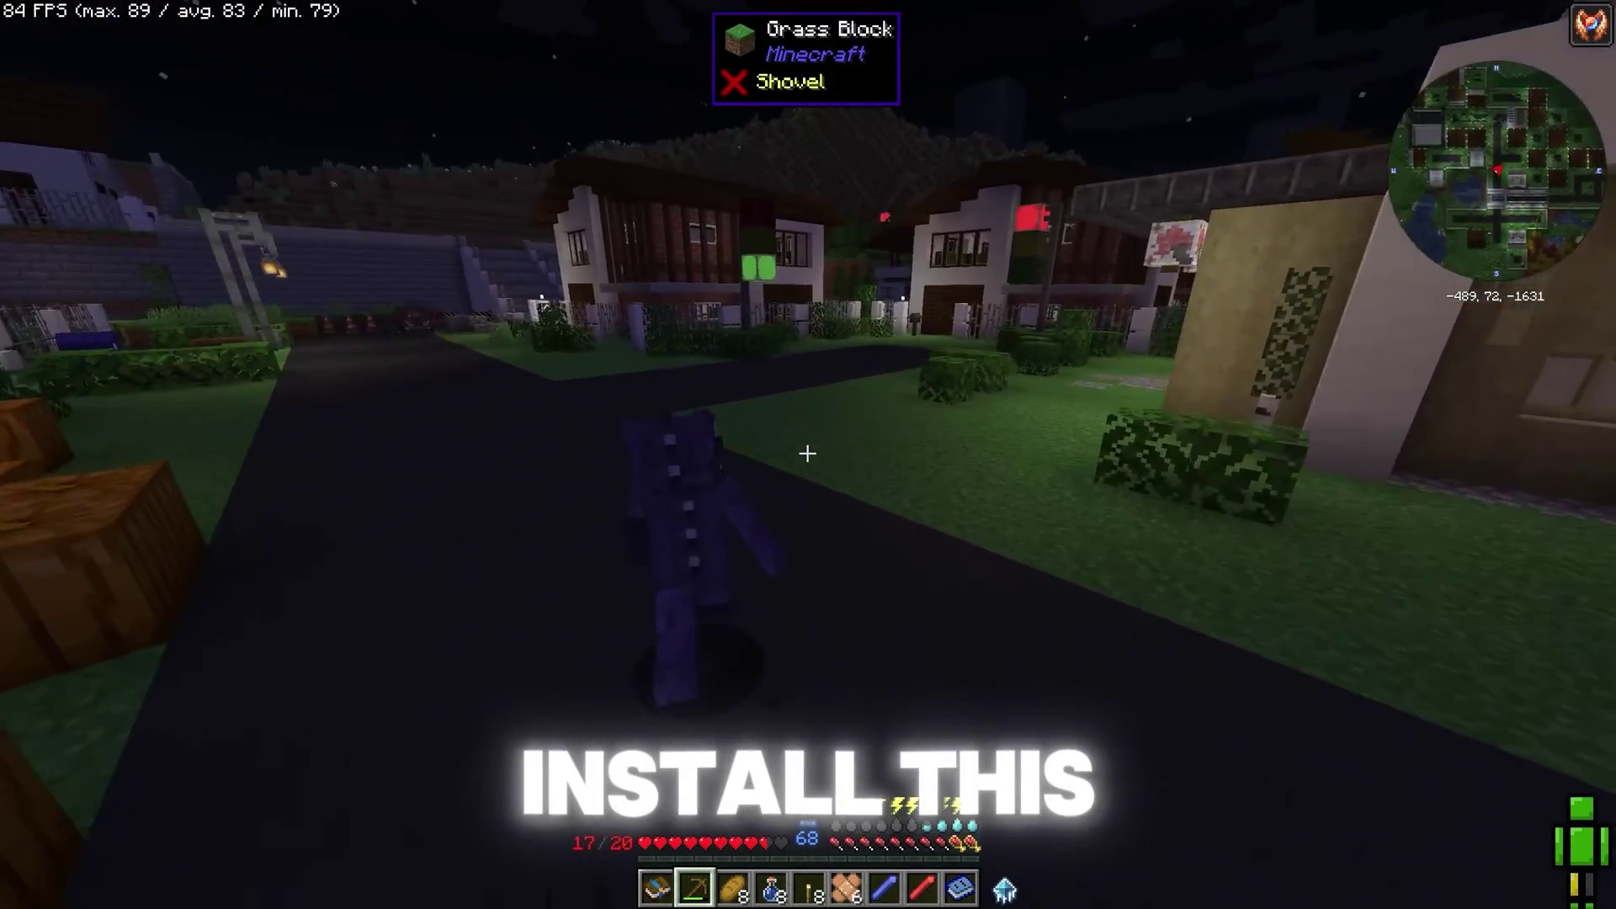
key("w")
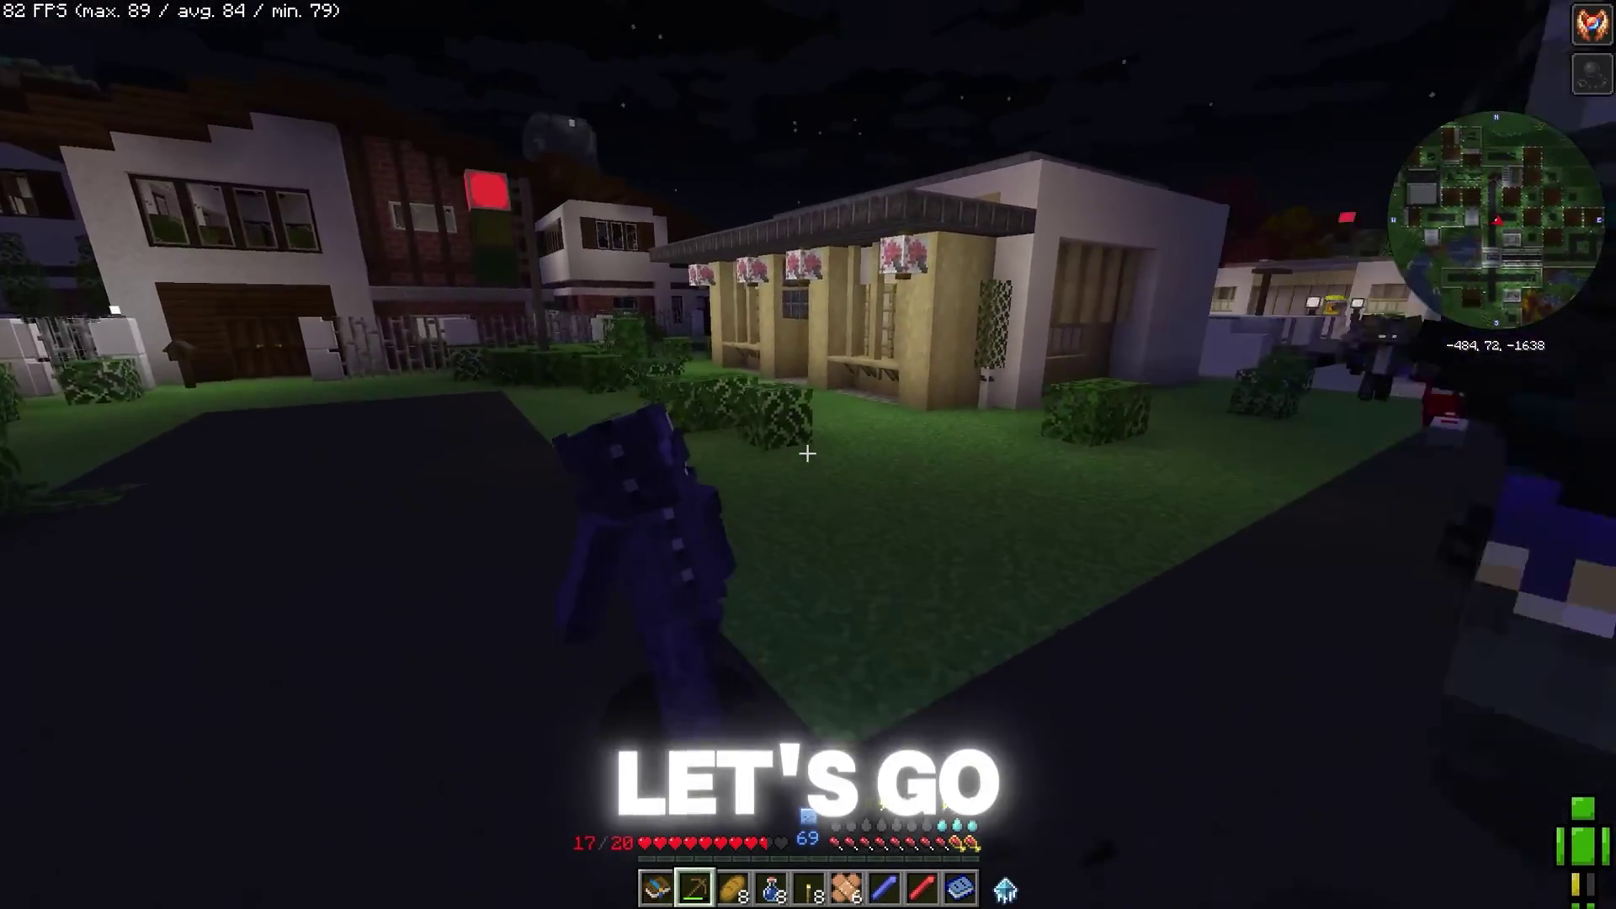
key("w")
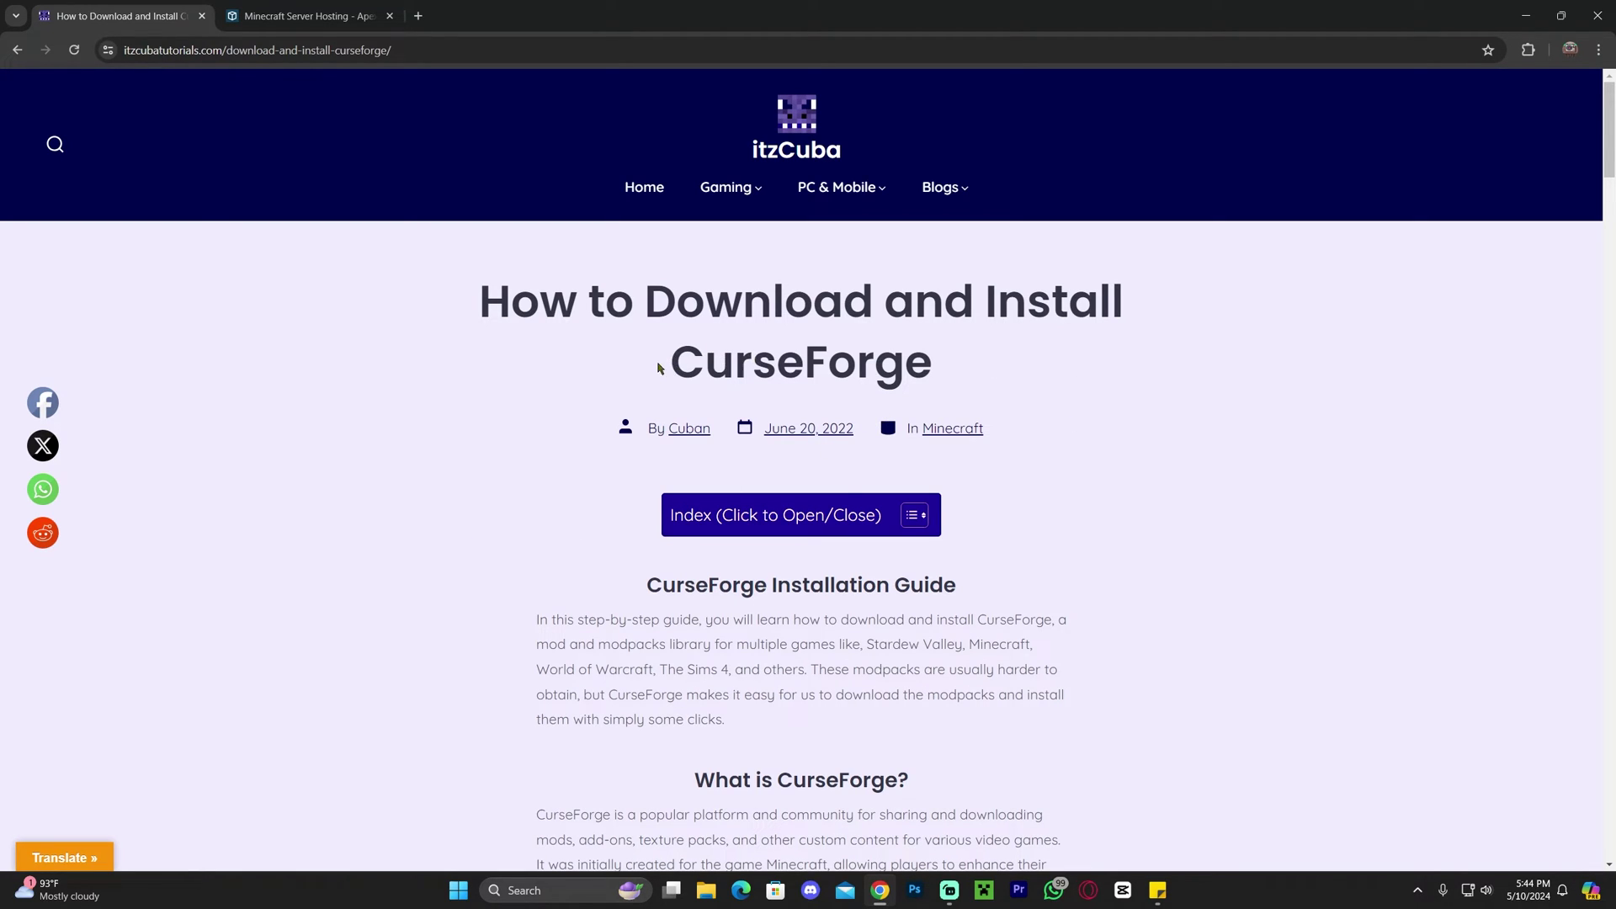
Step: Highlight CurseForge in the guide's title, then scroll to Step 1 – How to Download Curseforge
left_click_drag(876, 362, 936, 365)
left_click(949, 367)
left_click_drag(707, 362, 934, 363)
left_click(933, 355)
left_click_drag(665, 357, 951, 370)
left_click(961, 369)
scroll(640, 460, "down", 20)
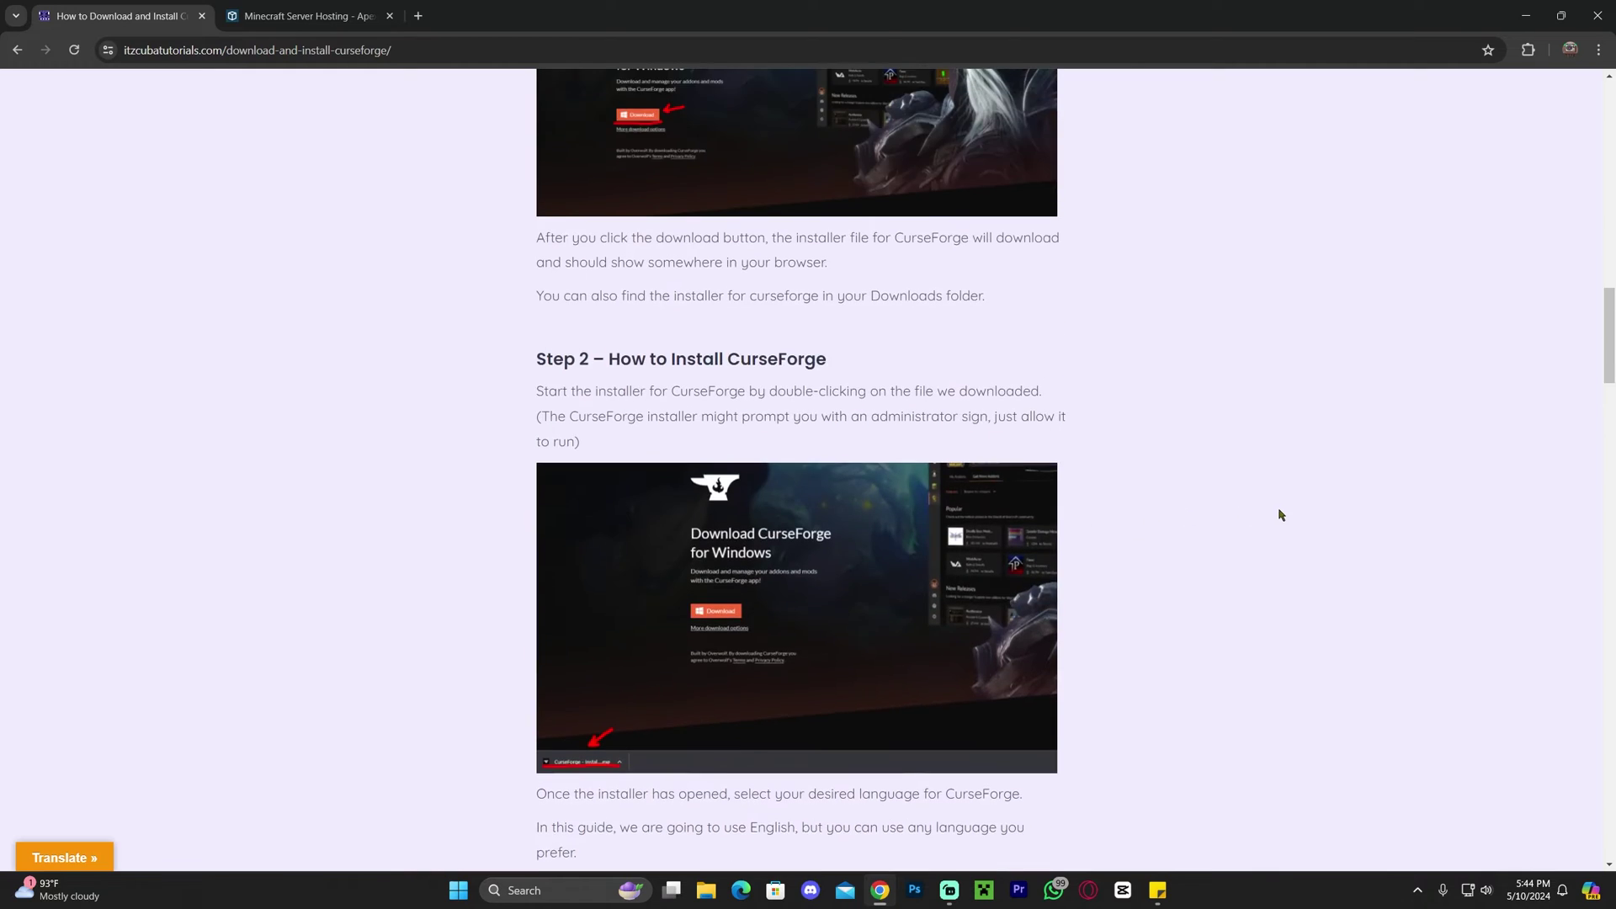
scroll(949, 462, "up", 12)
scroll(1048, 497, "down", 3)
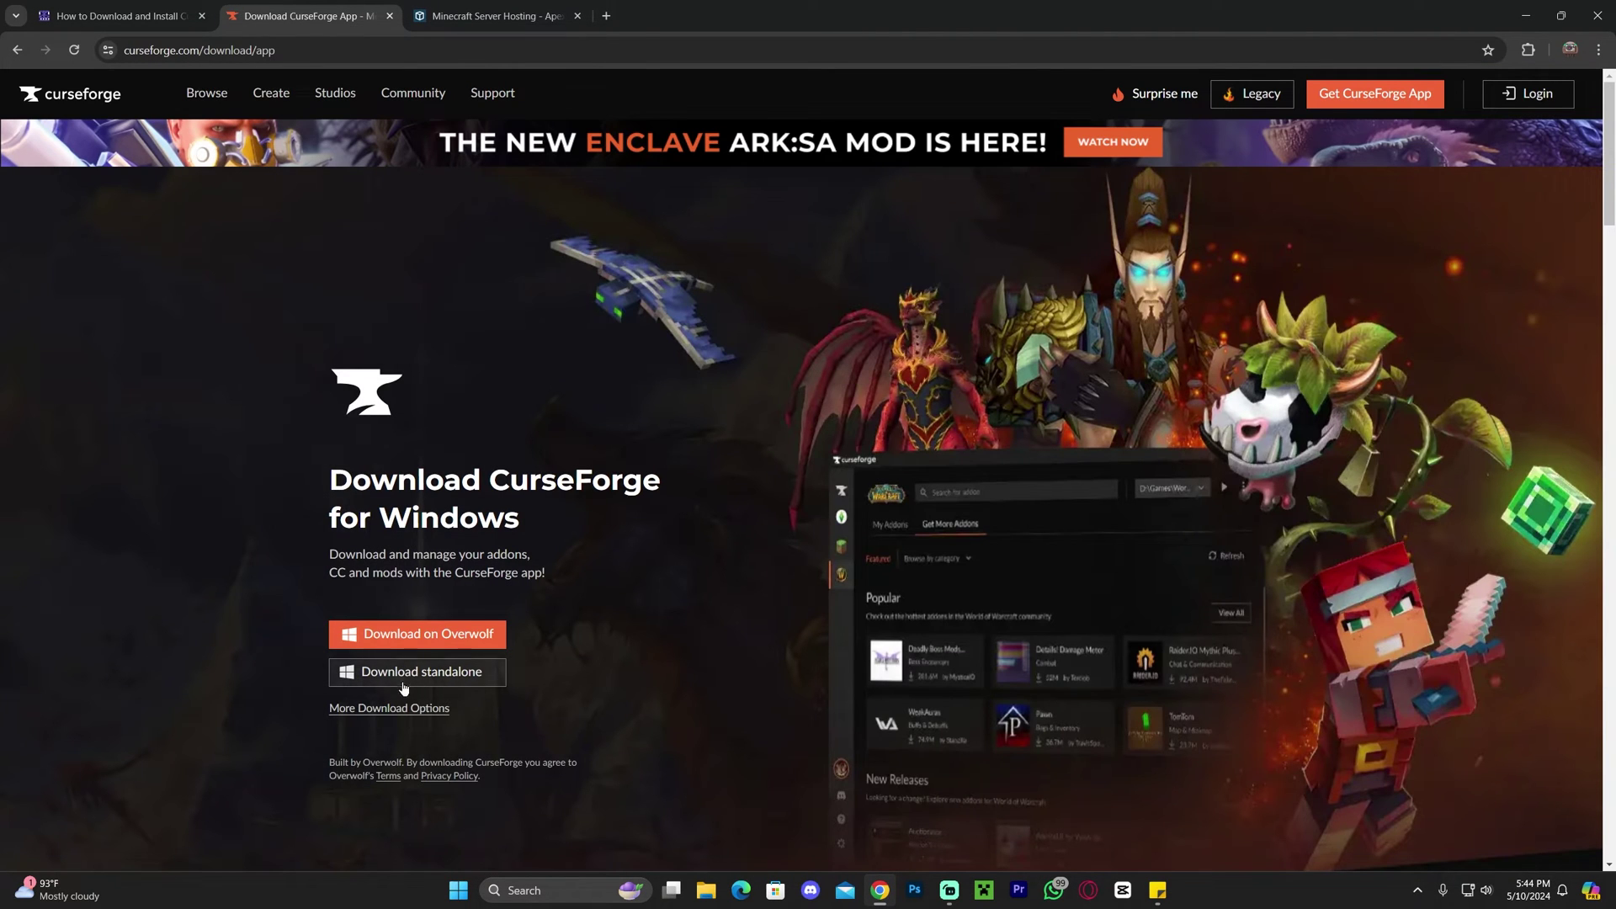
Step: Download the standalone CurseForge Windows installer and save the file
left_click(485, 678)
left_click(886, 554)
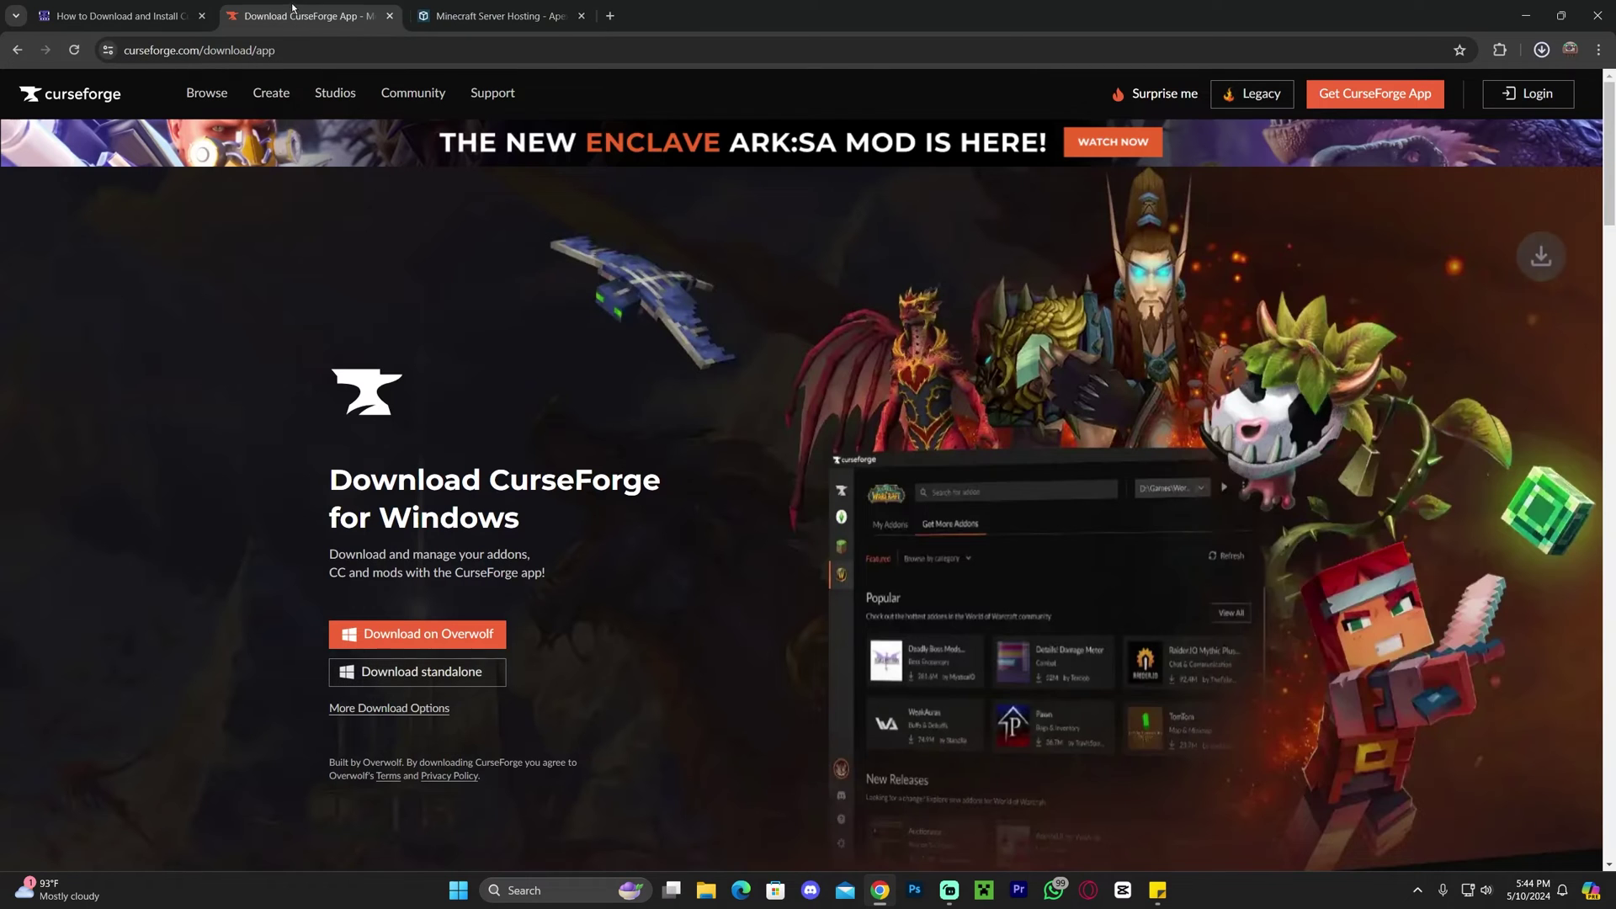
scroll(1094, 612, "down", 6)
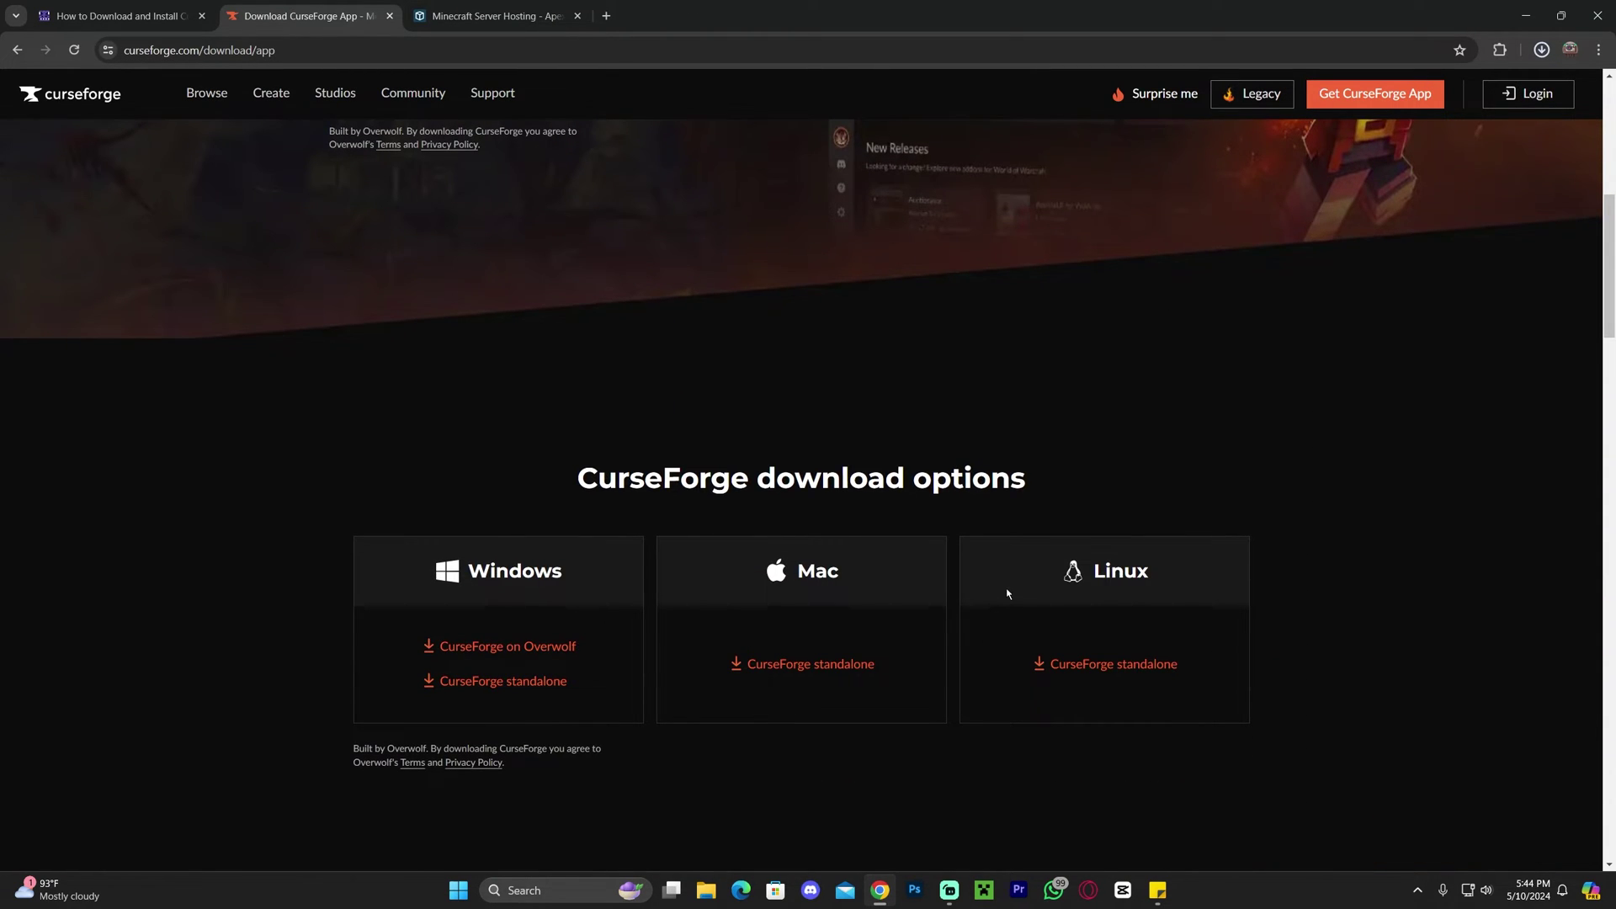
scroll(1008, 593, "up", 6)
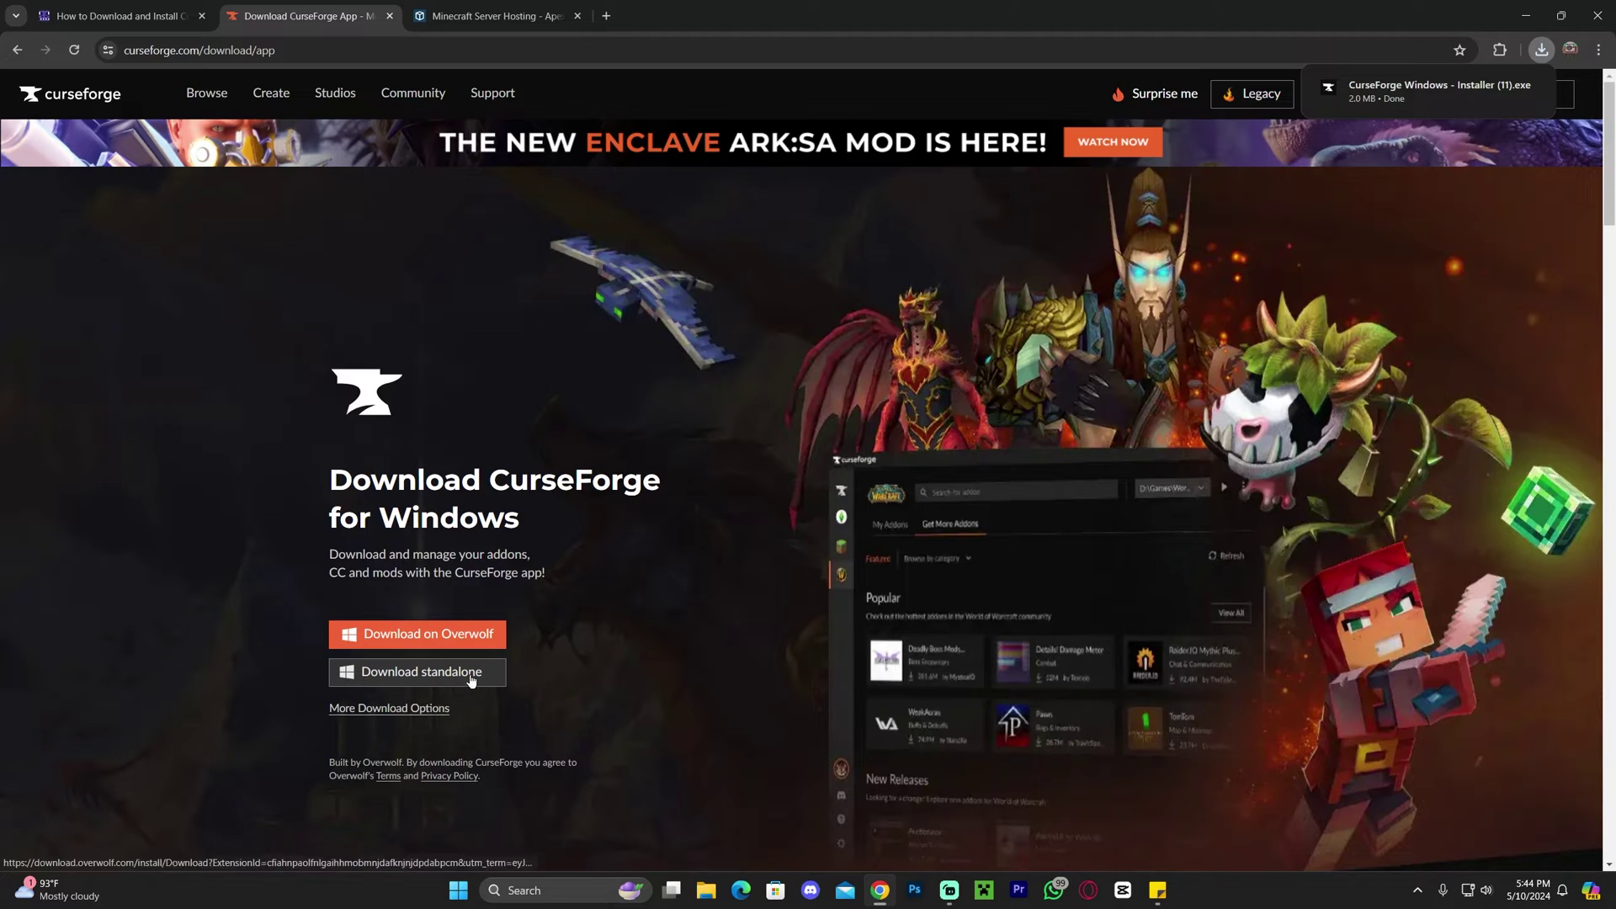
mouse_move(1451, 89)
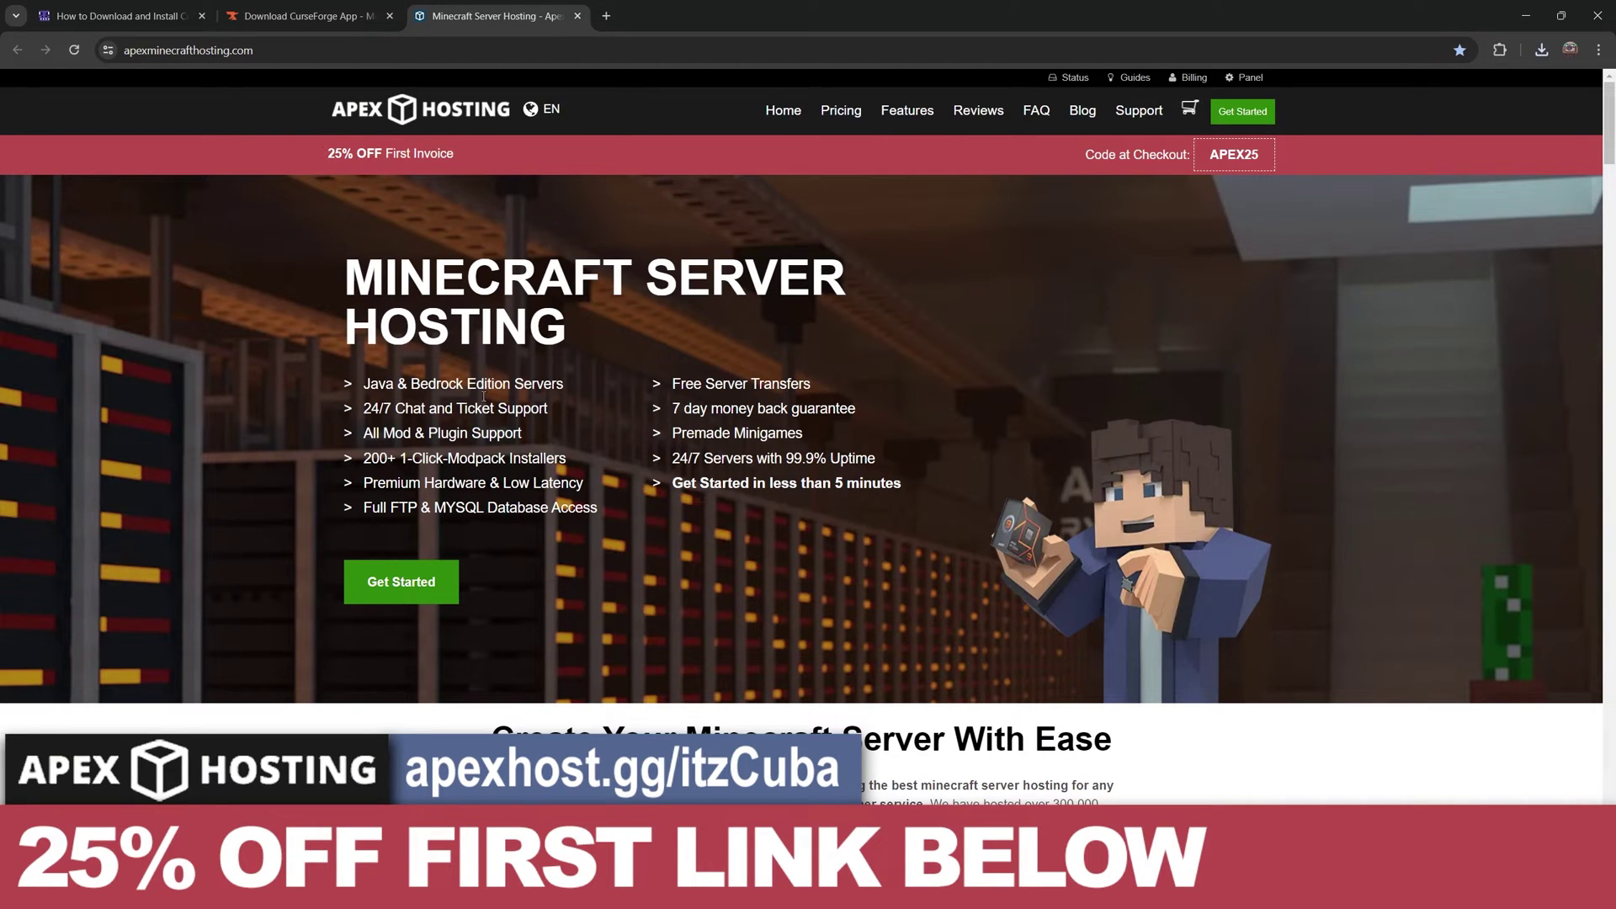
Step: Order Apex Hosting's 4GB RAM plan with Deceased Craft as the server version
left_click(425, 594)
scroll(384, 466, "down", 6)
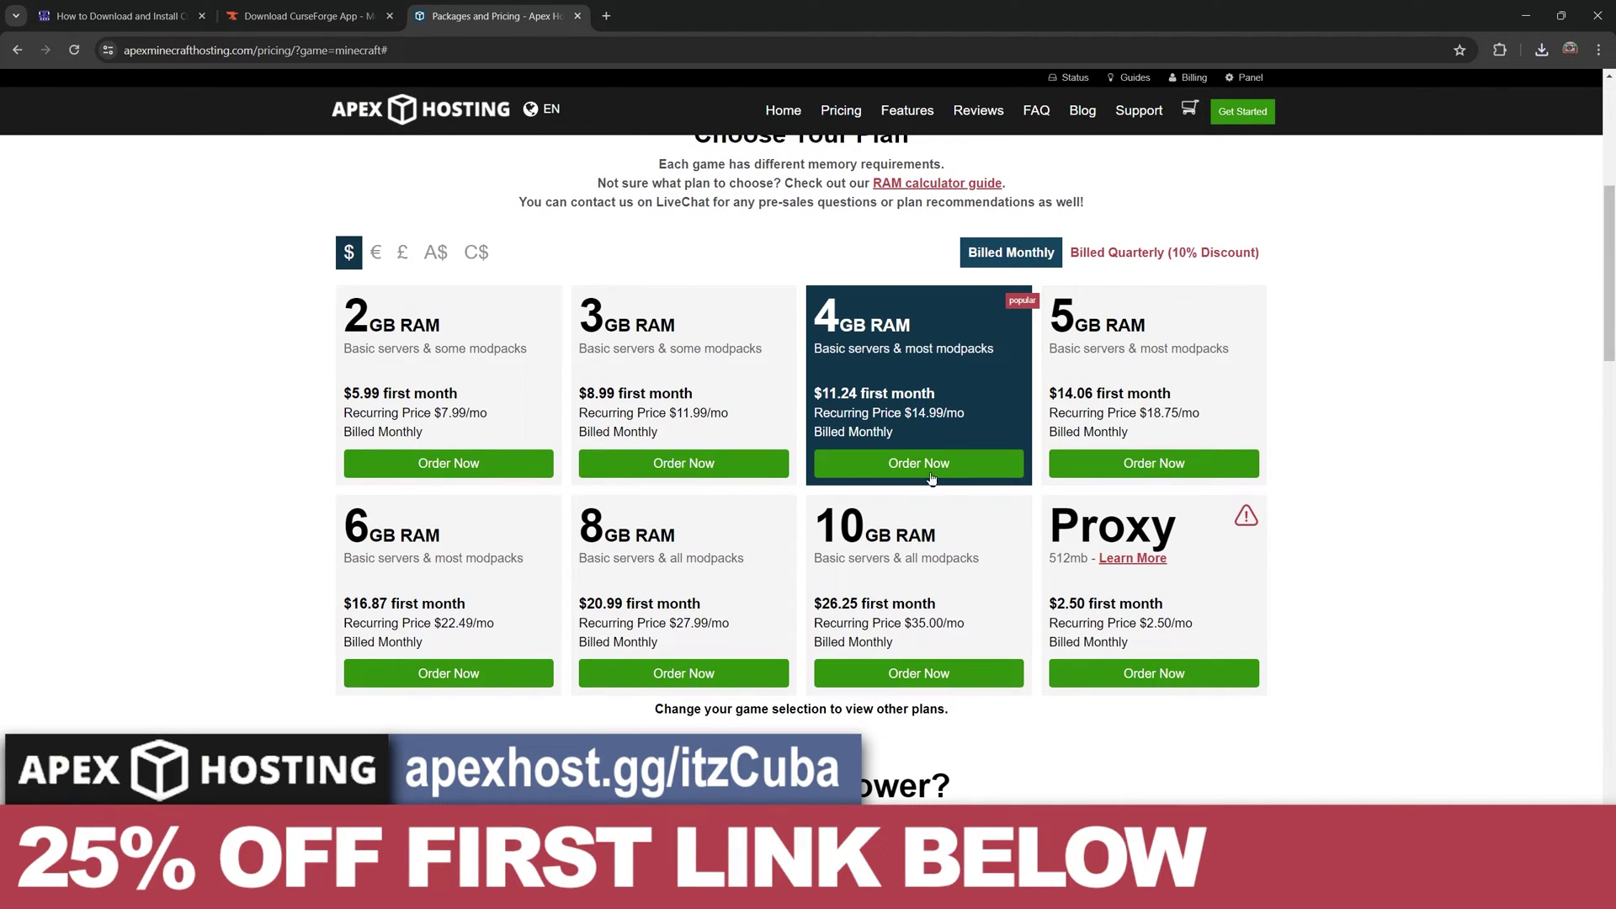
left_click(935, 469)
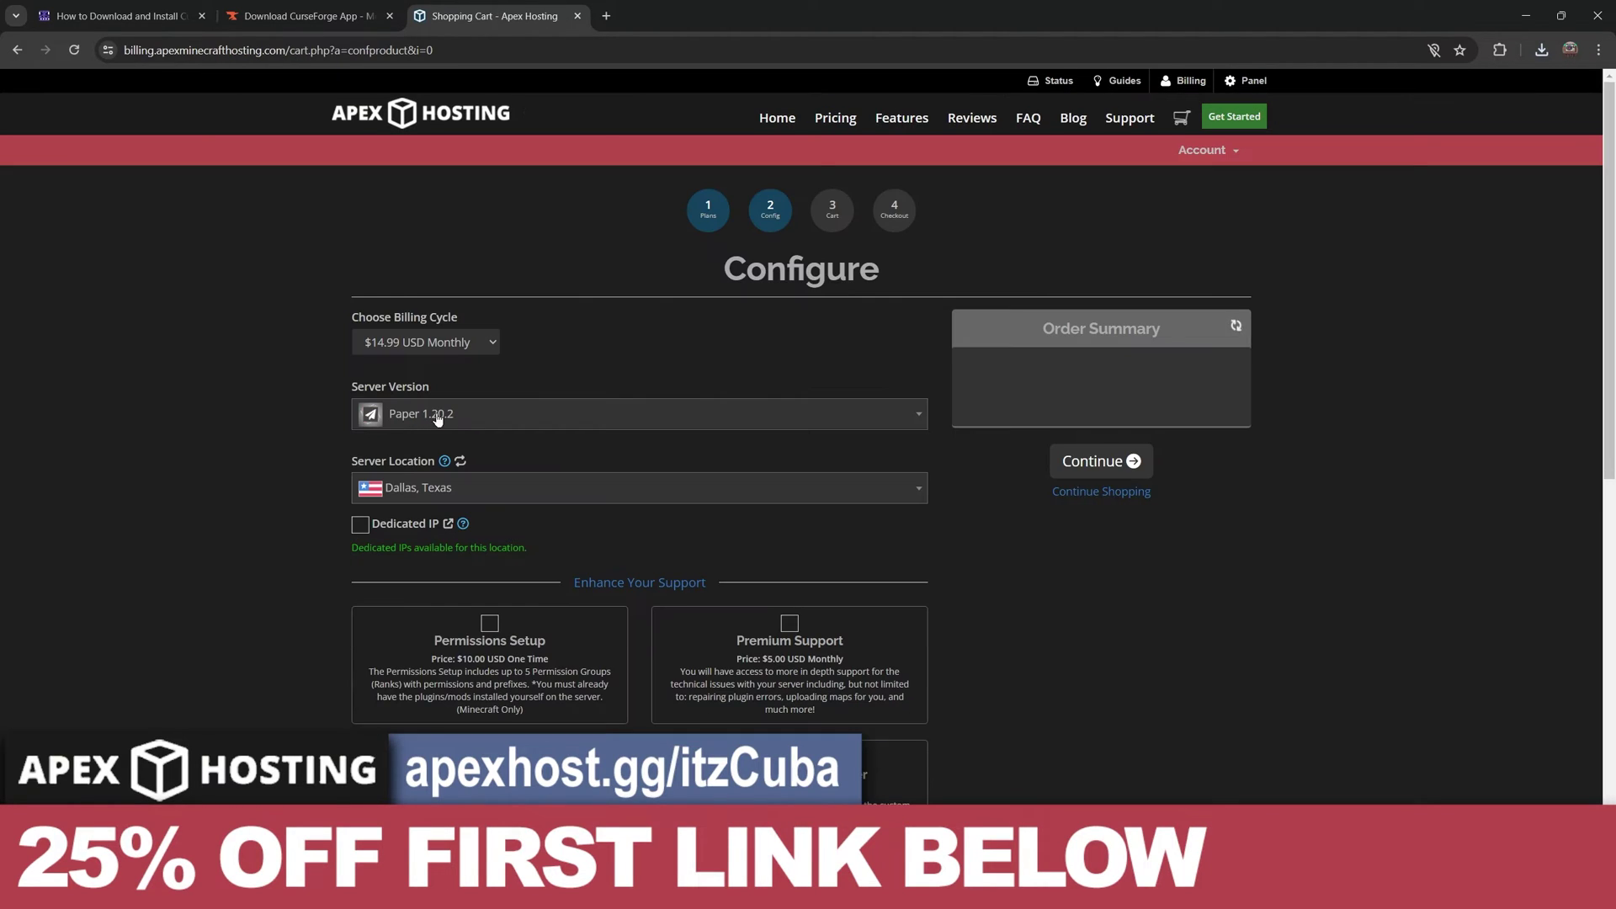
left_click(458, 424)
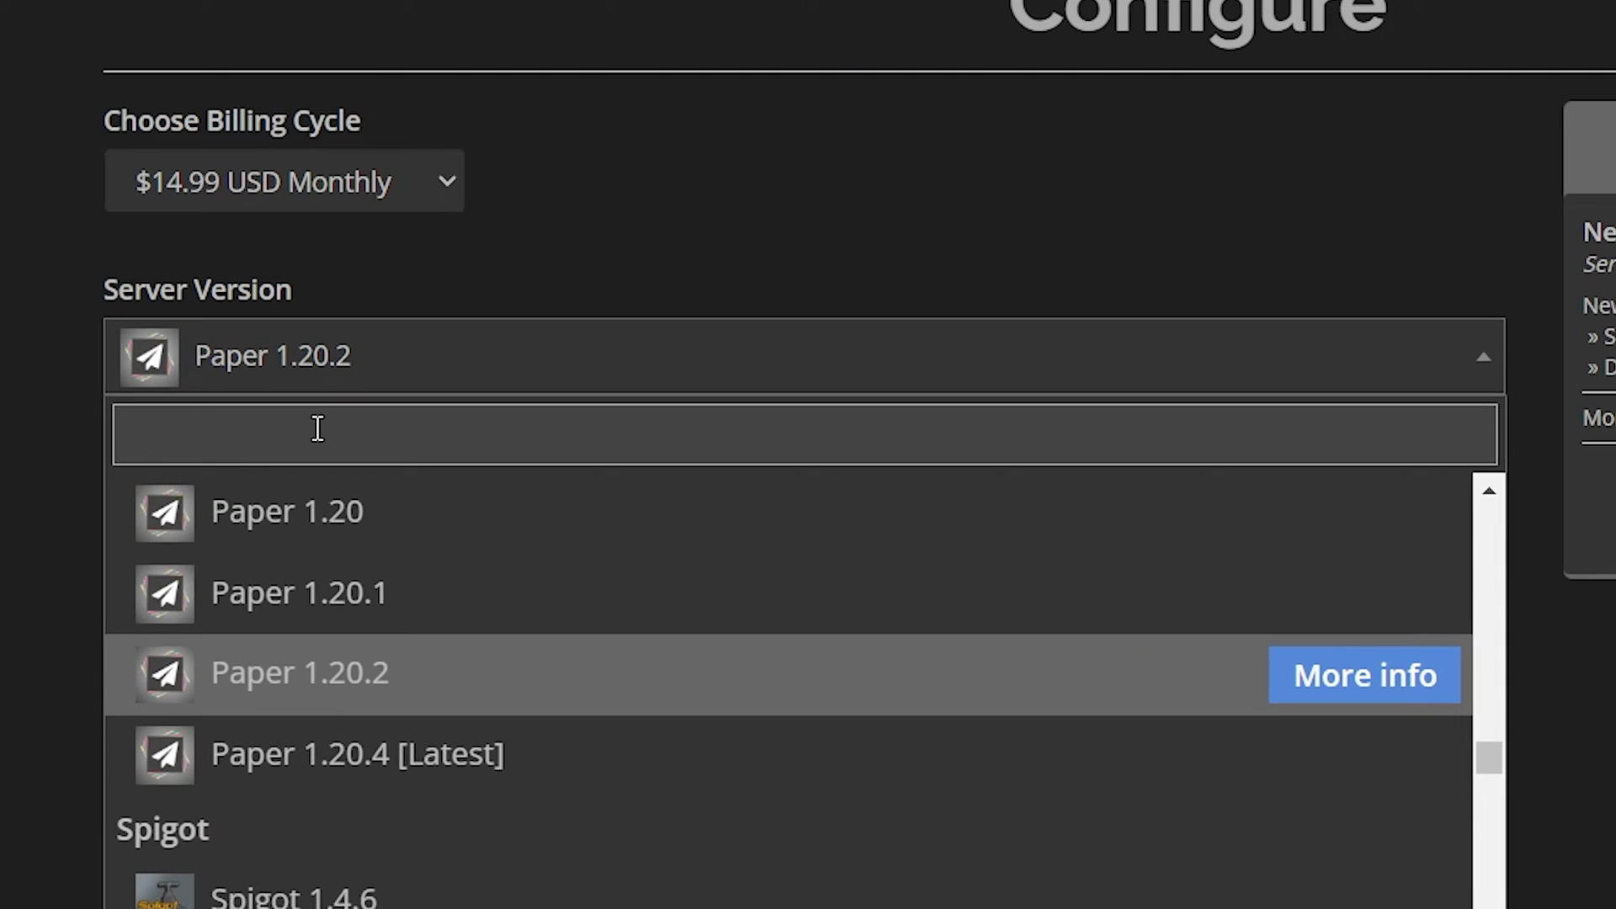
type("decea")
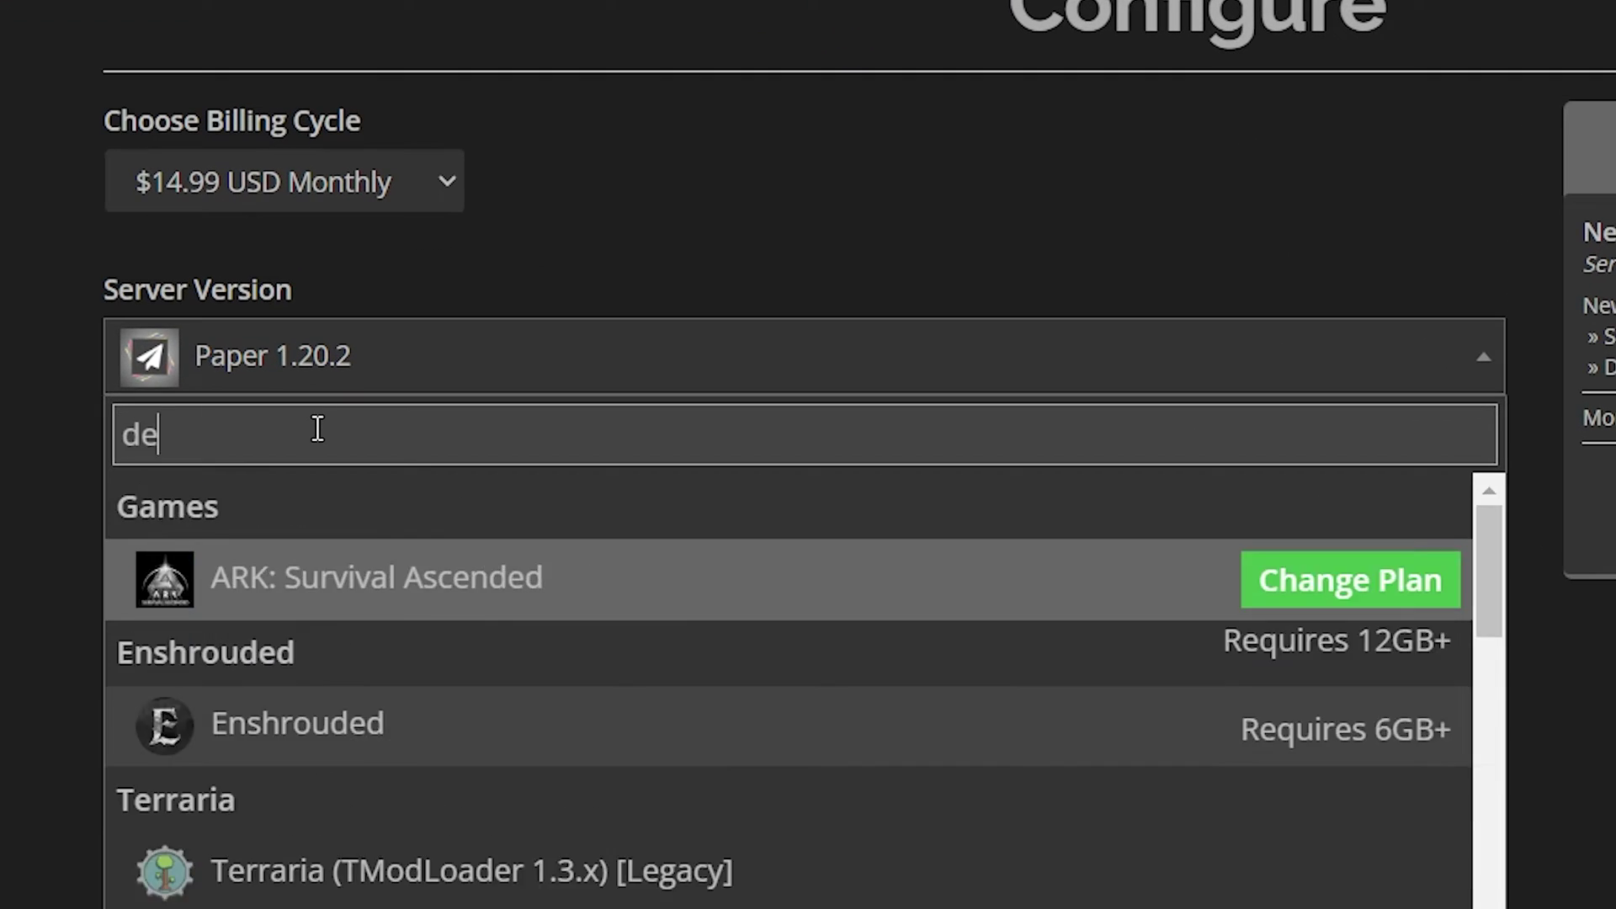
left_click(1094, 606)
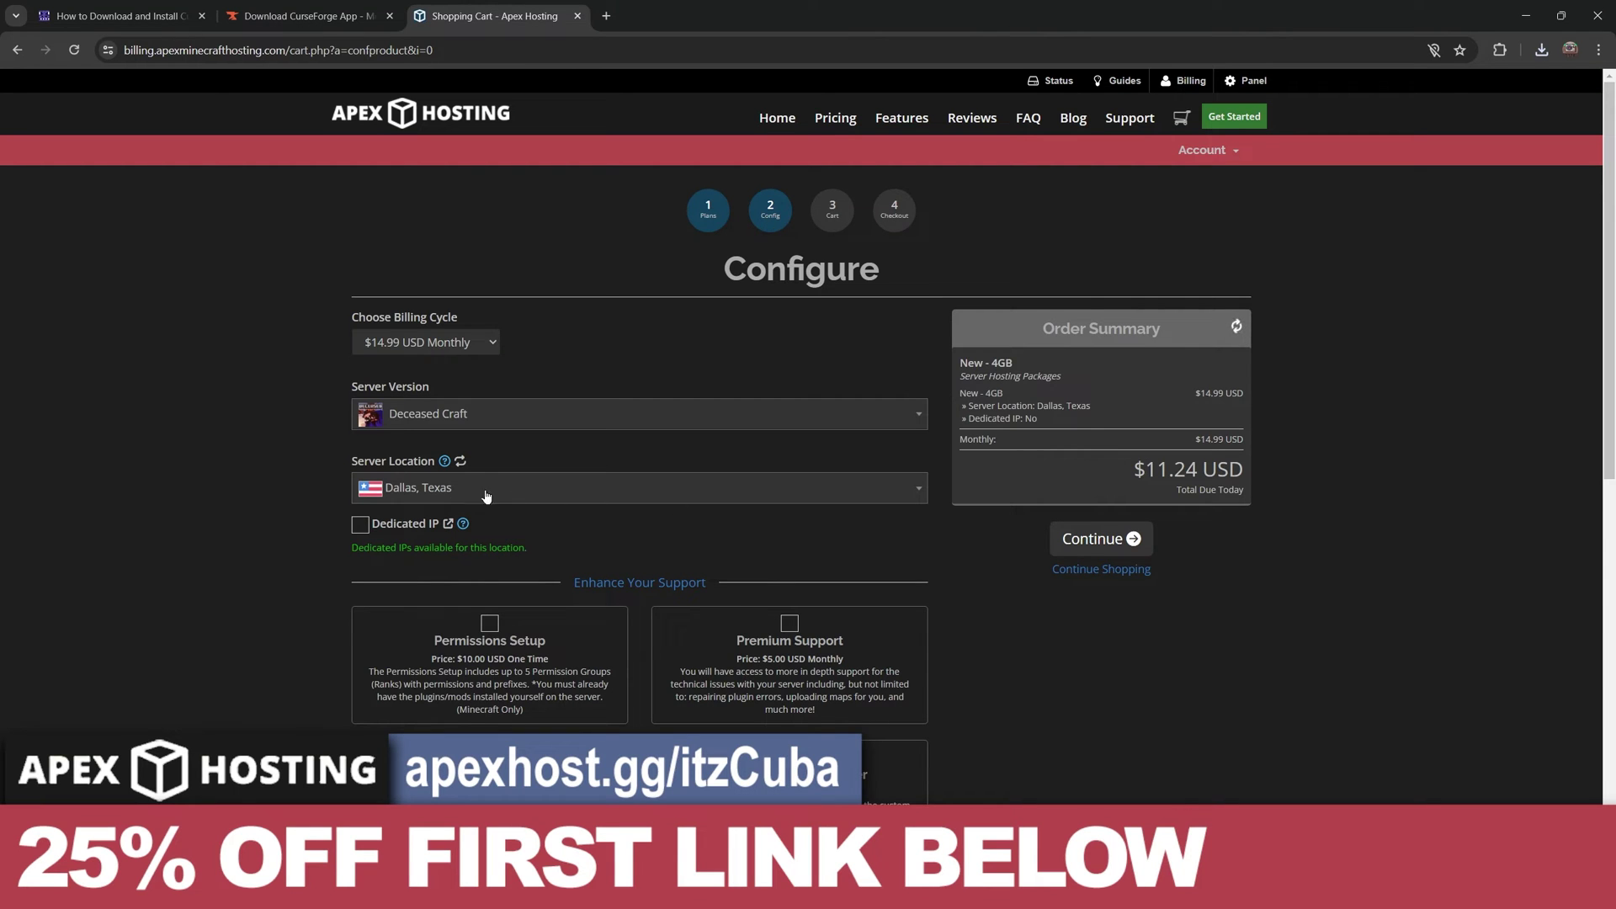
Step: Continue through order review to the APEX25 checkout form, then return to the home page
scroll(595, 499, "down", 6)
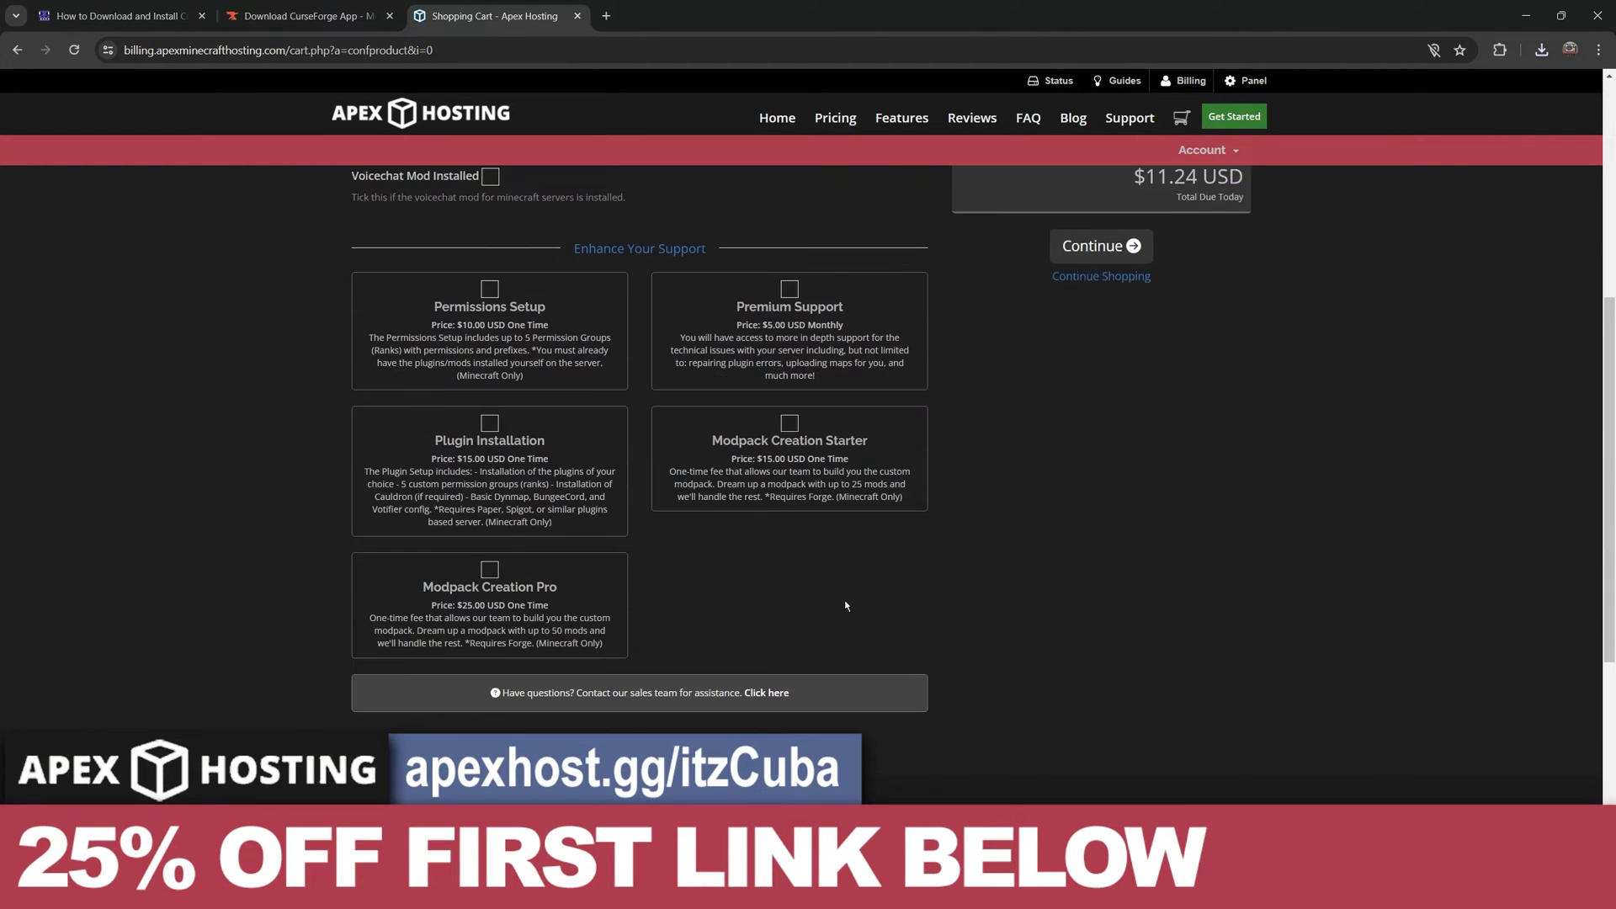
scroll(1087, 617, "up", 6)
left_click(1128, 544)
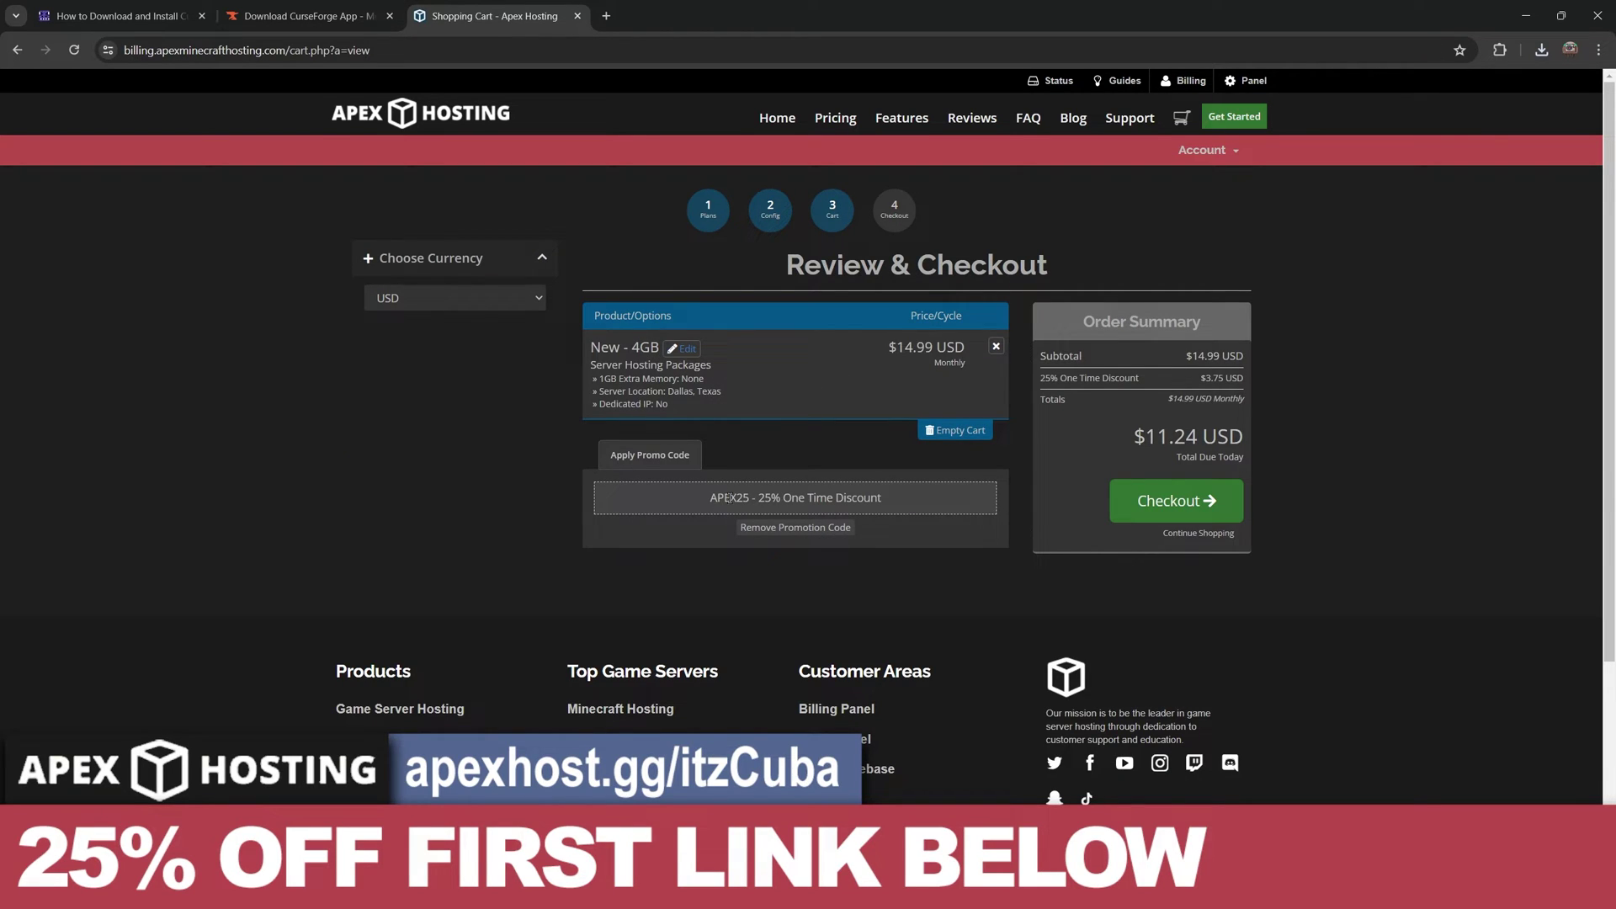
left_click(755, 428)
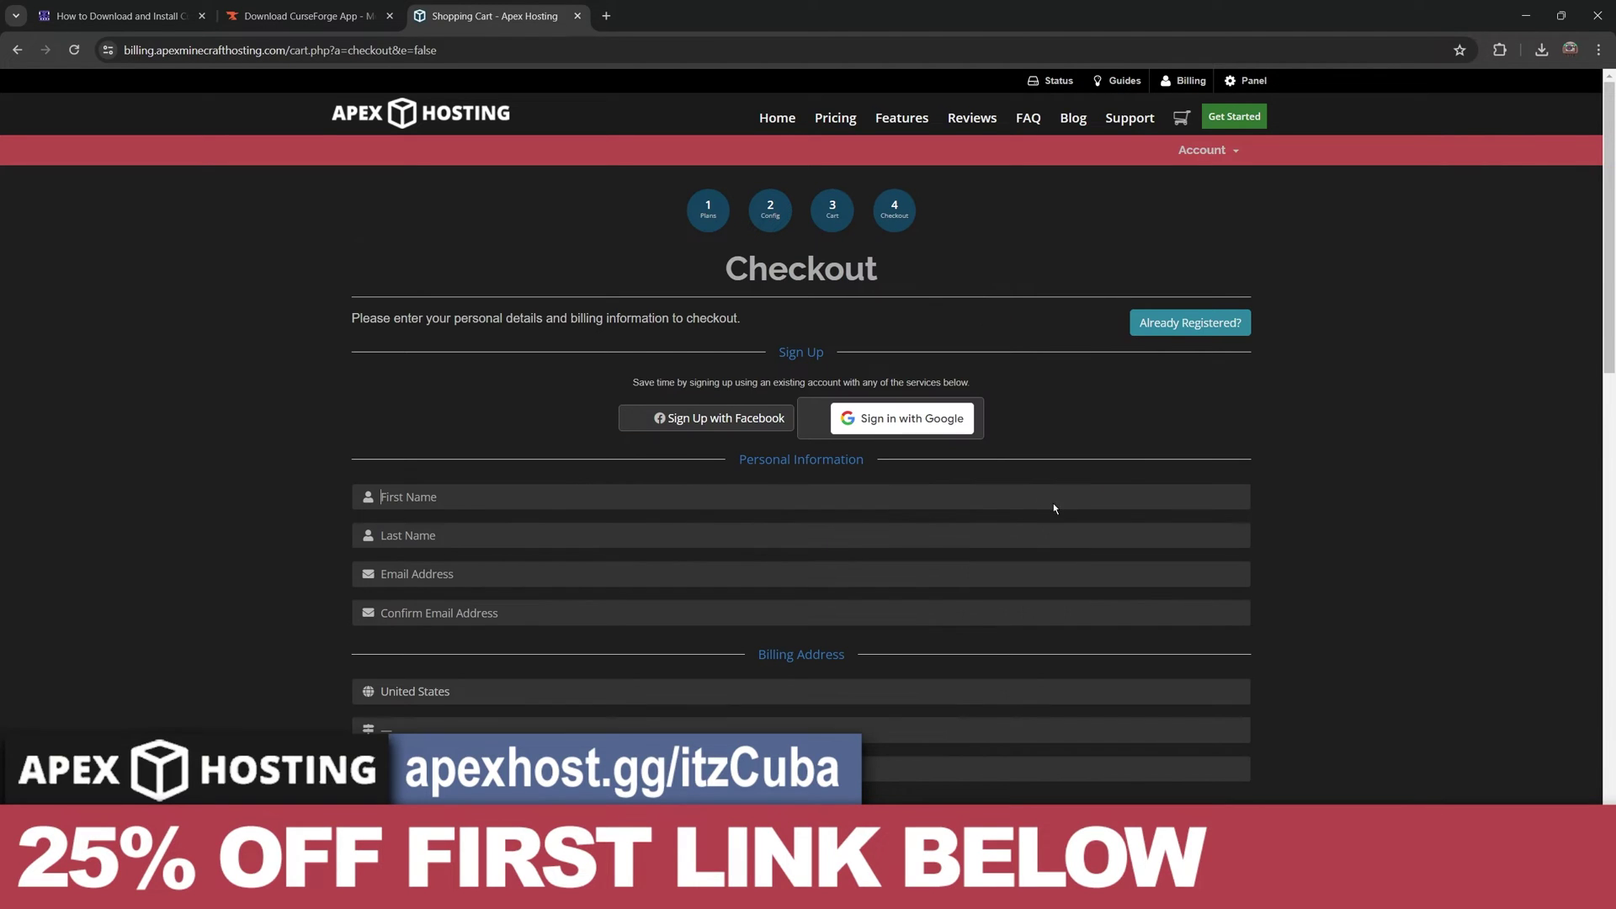
scroll(880, 500, "down", 7)
scroll(880, 500, "up", 7)
left_click(419, 110)
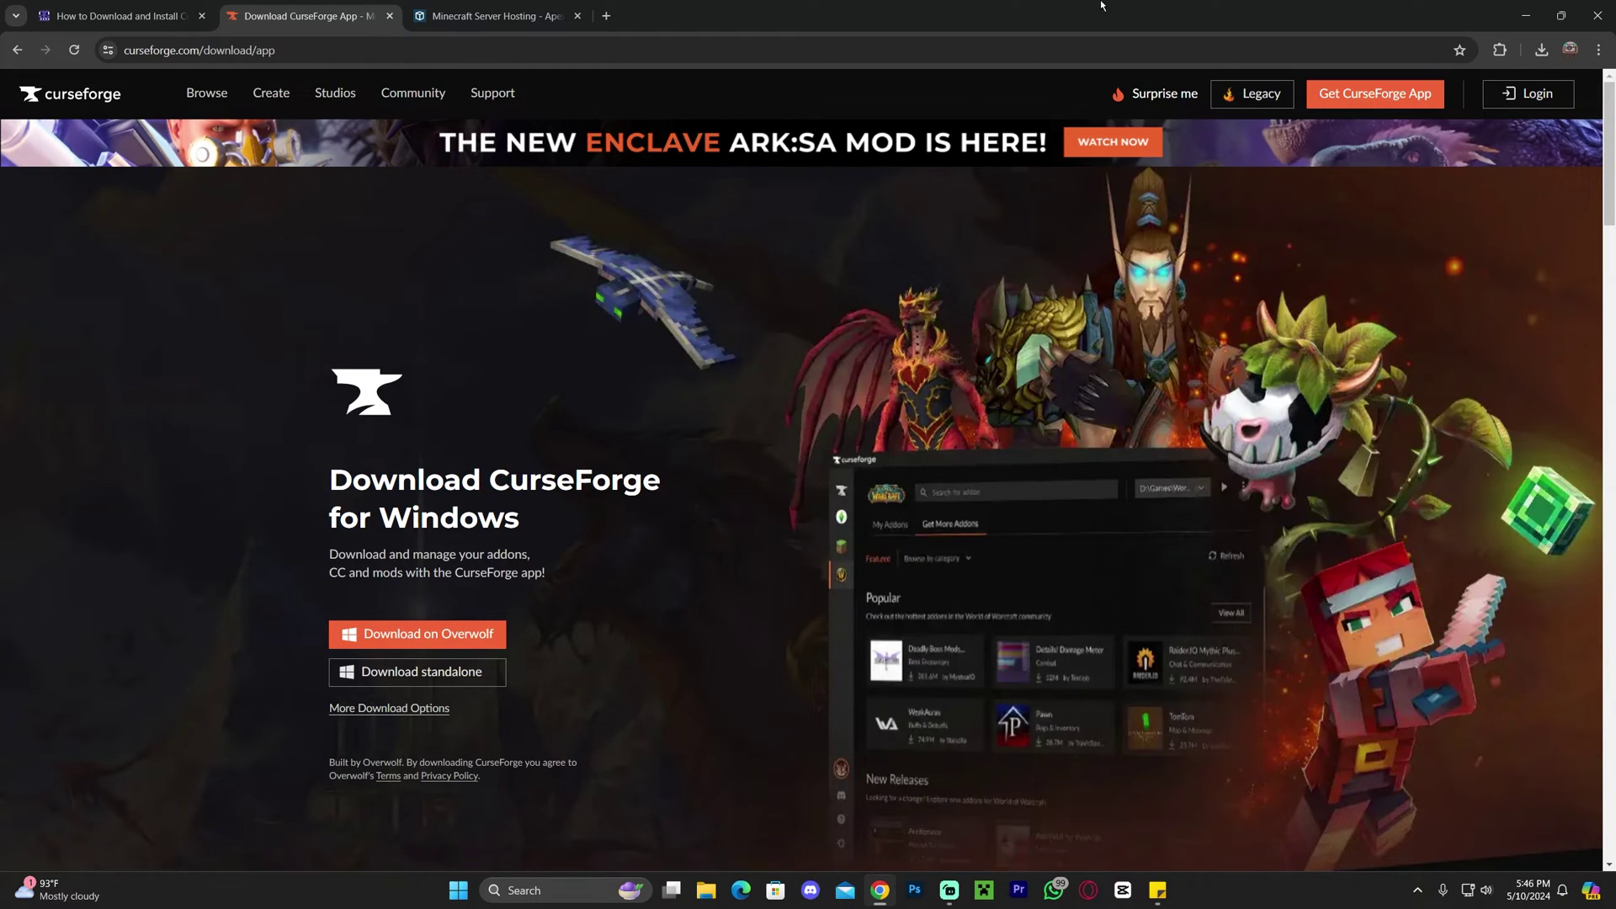
Step: Shrink the browser and check download history, then minimize it to show the CurseForge installer on the desktop
double_click(1101, 5)
left_click_drag(1259, 62, 566, 461)
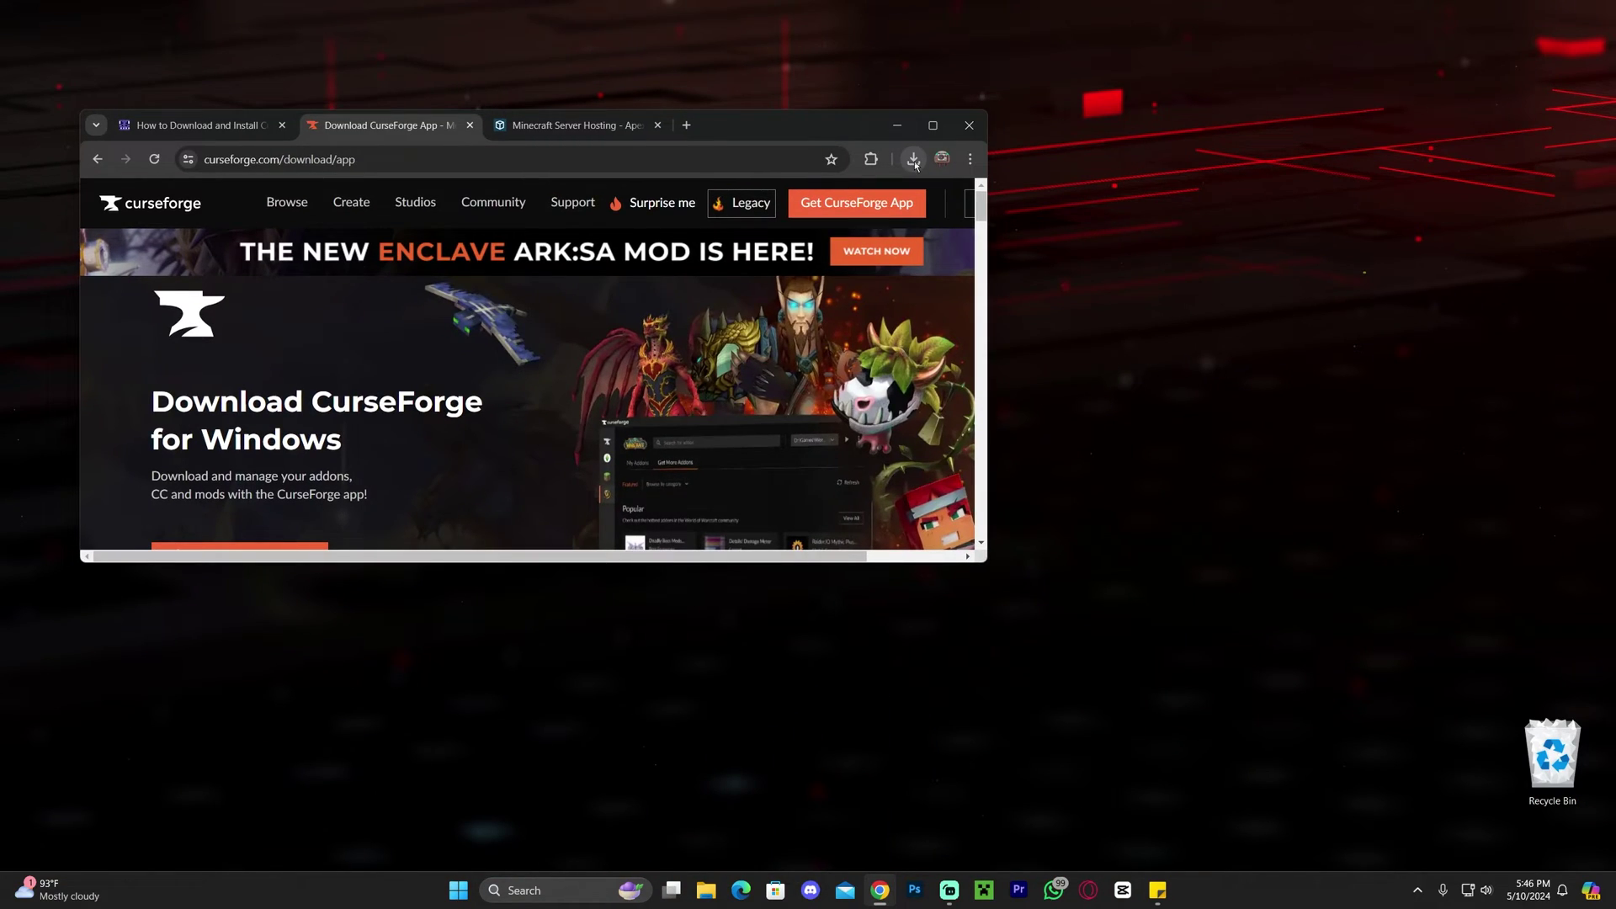
left_click(915, 163)
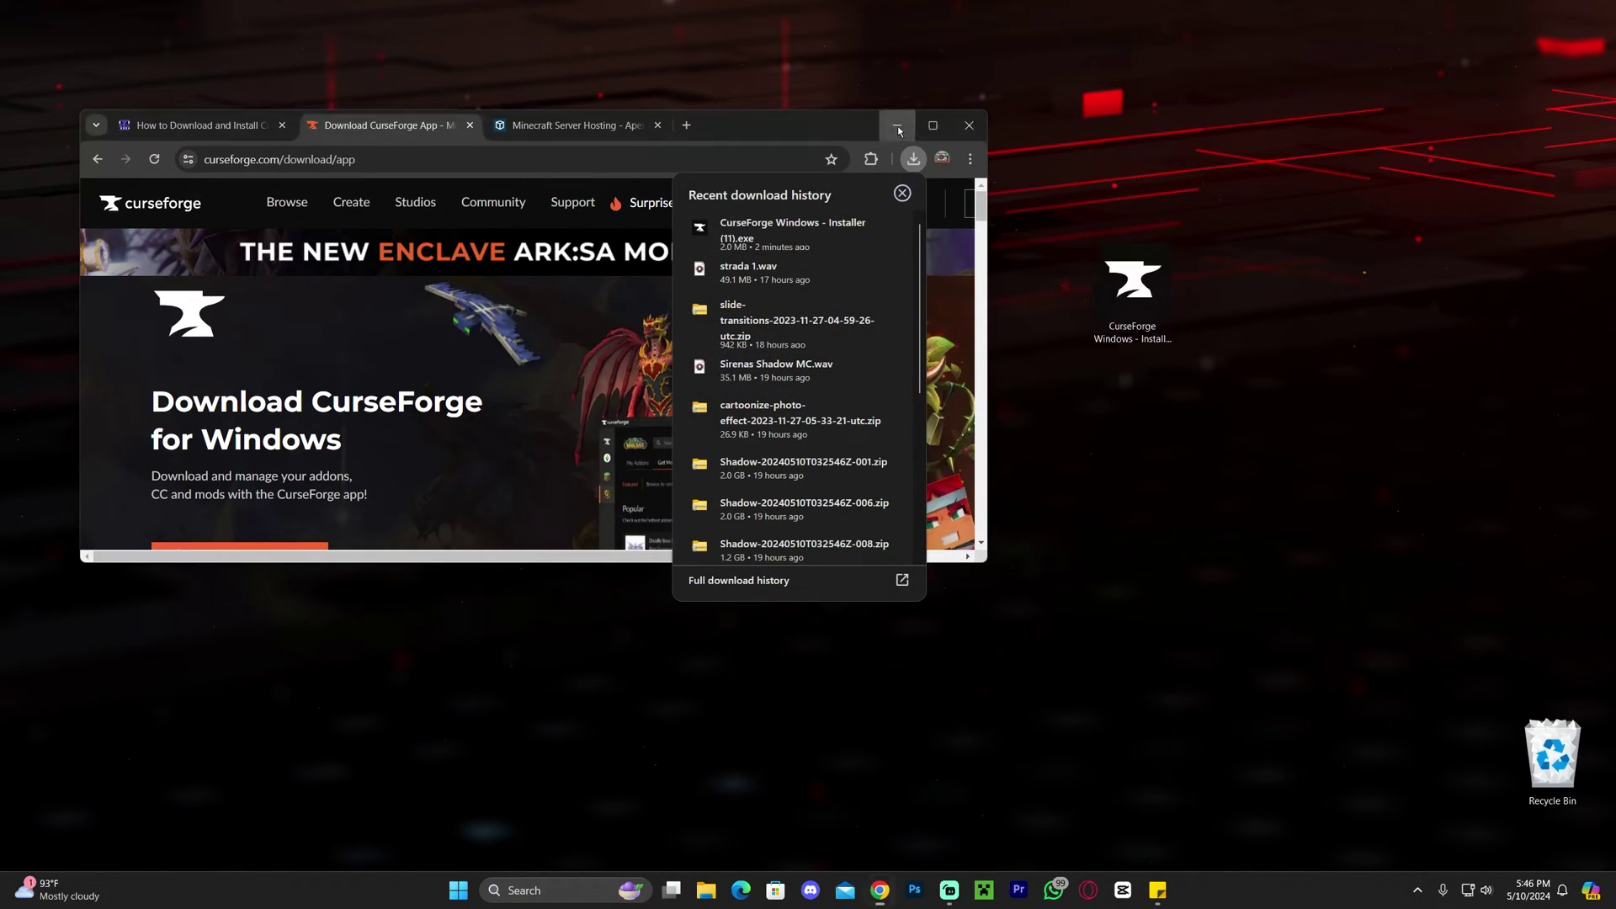
left_click(898, 125)
left_click(766, 451)
left_click(913, 399)
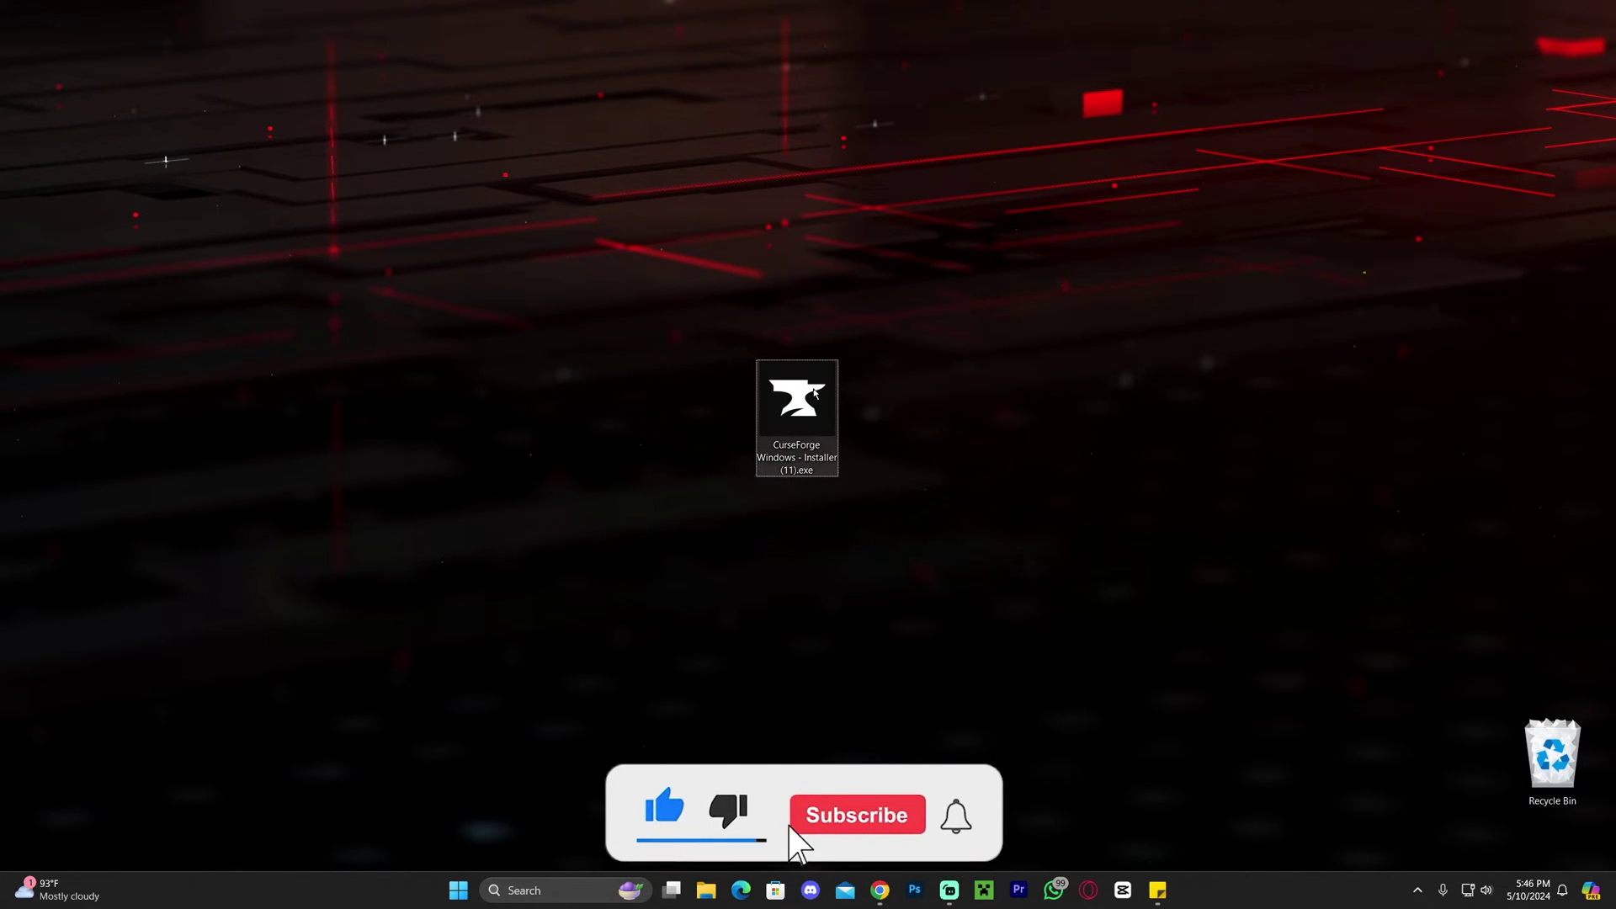
Step: Run the CurseForge installer, accept the terms, and install to the default folder
double_click(774, 383)
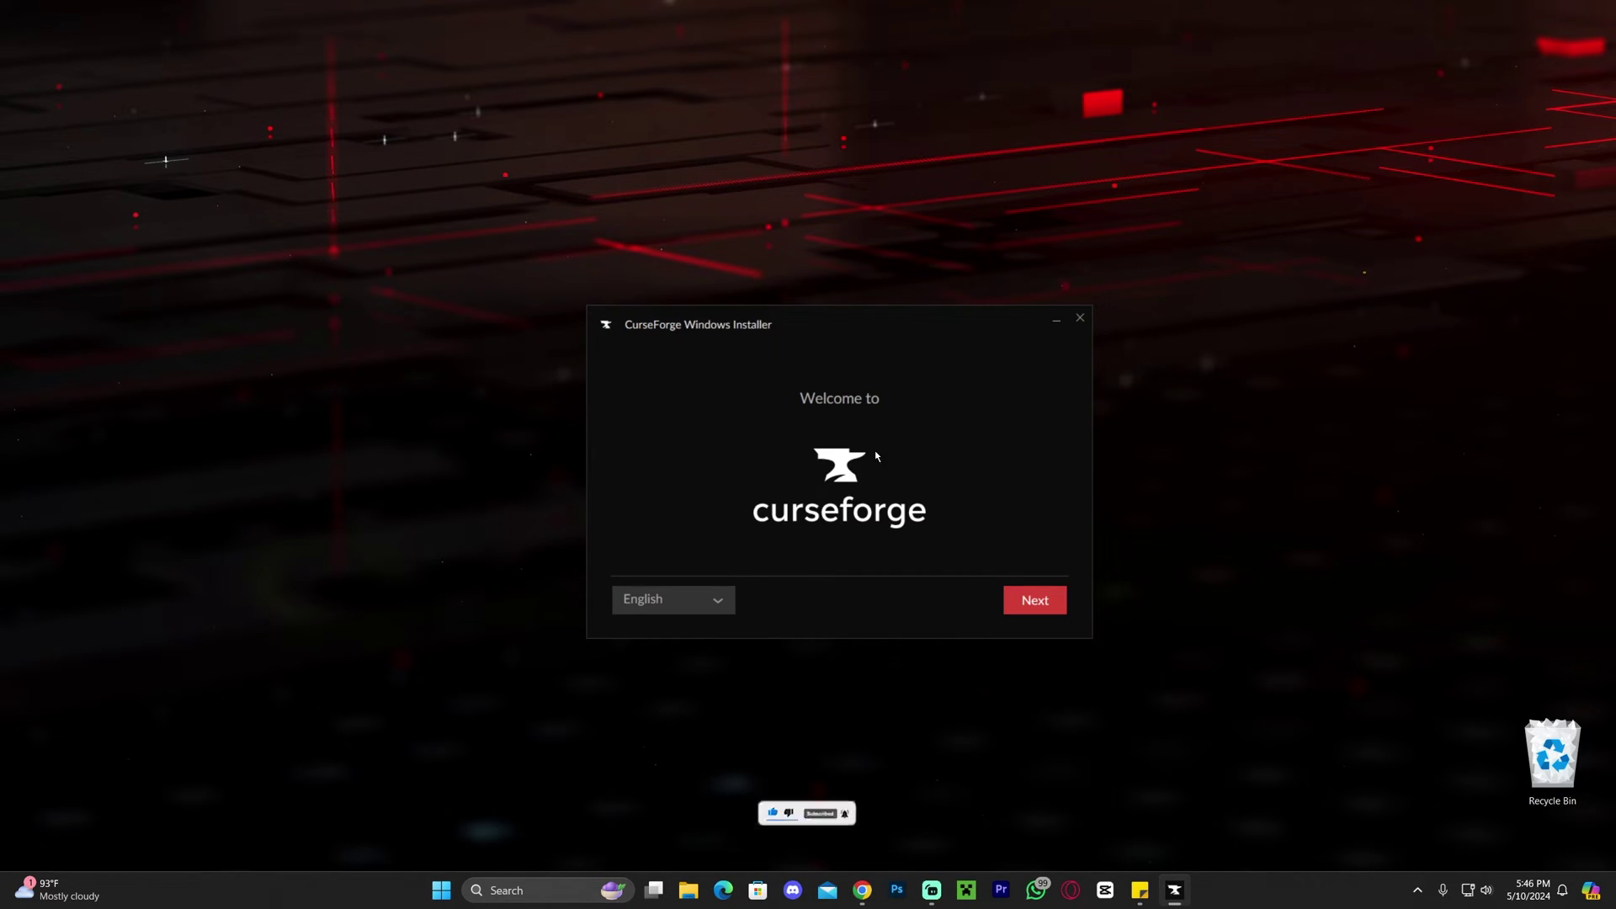
left_click(1050, 611)
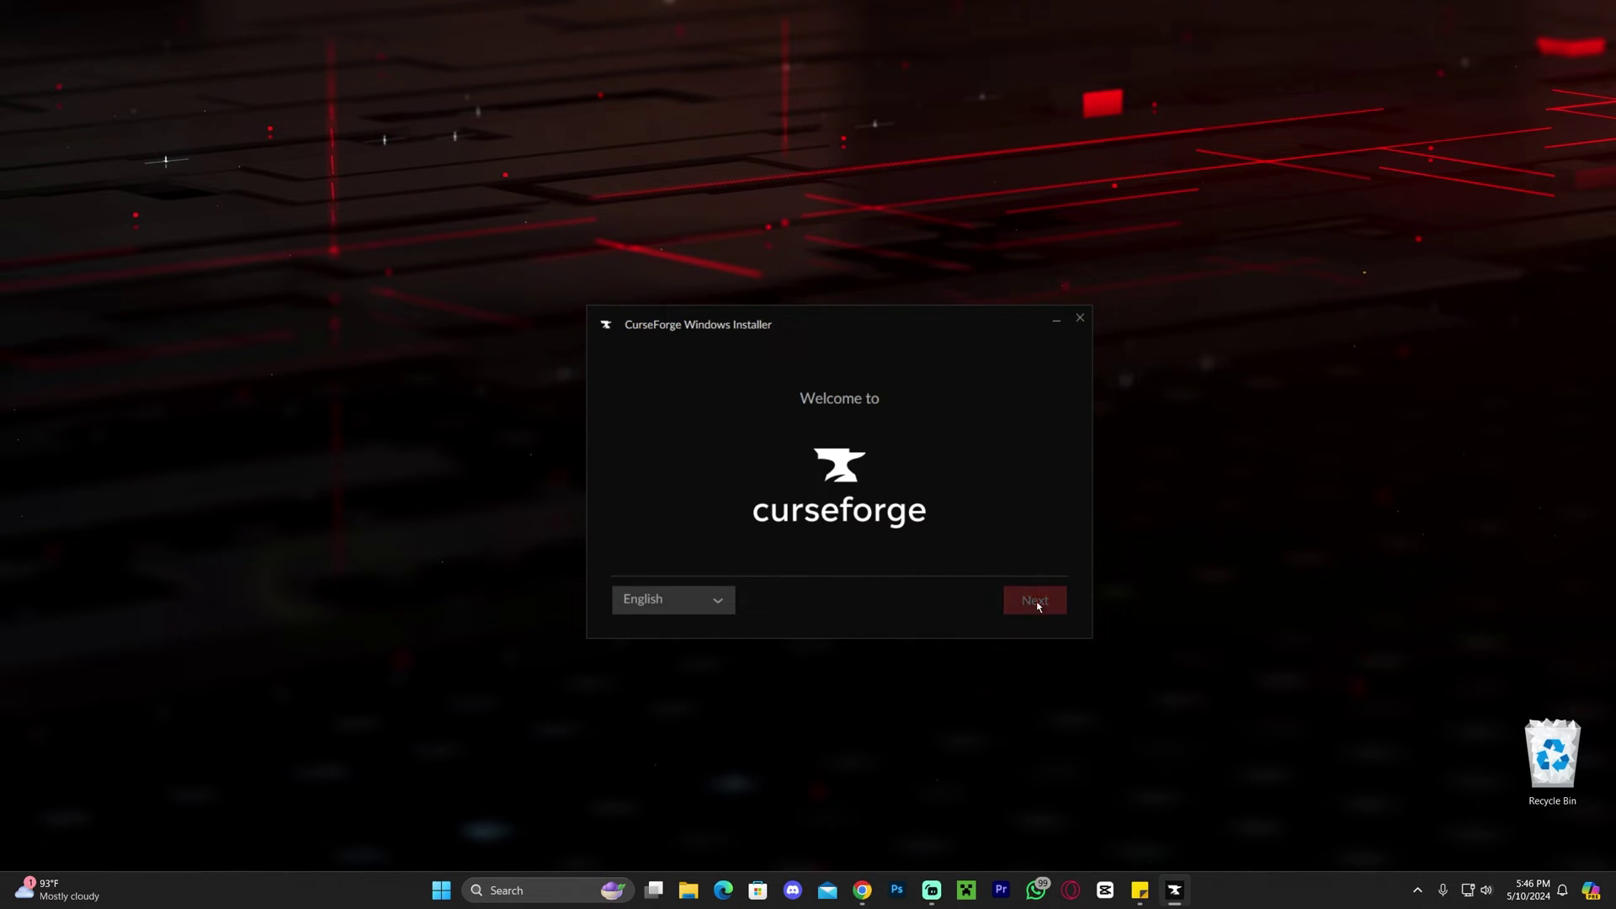
left_click(625, 599)
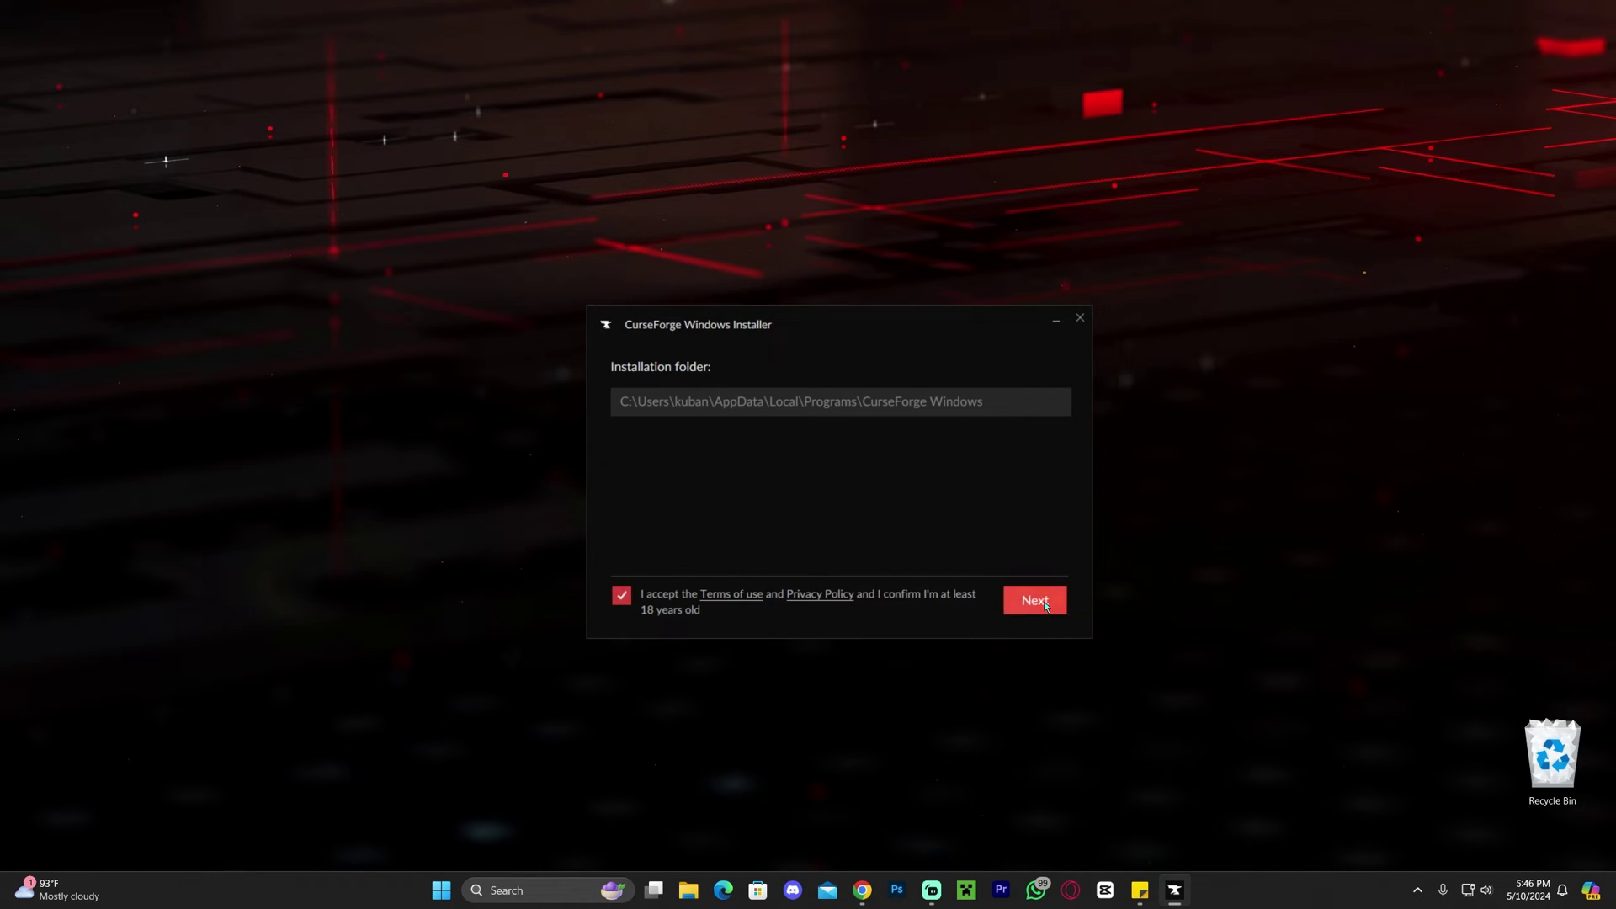
left_click(1044, 601)
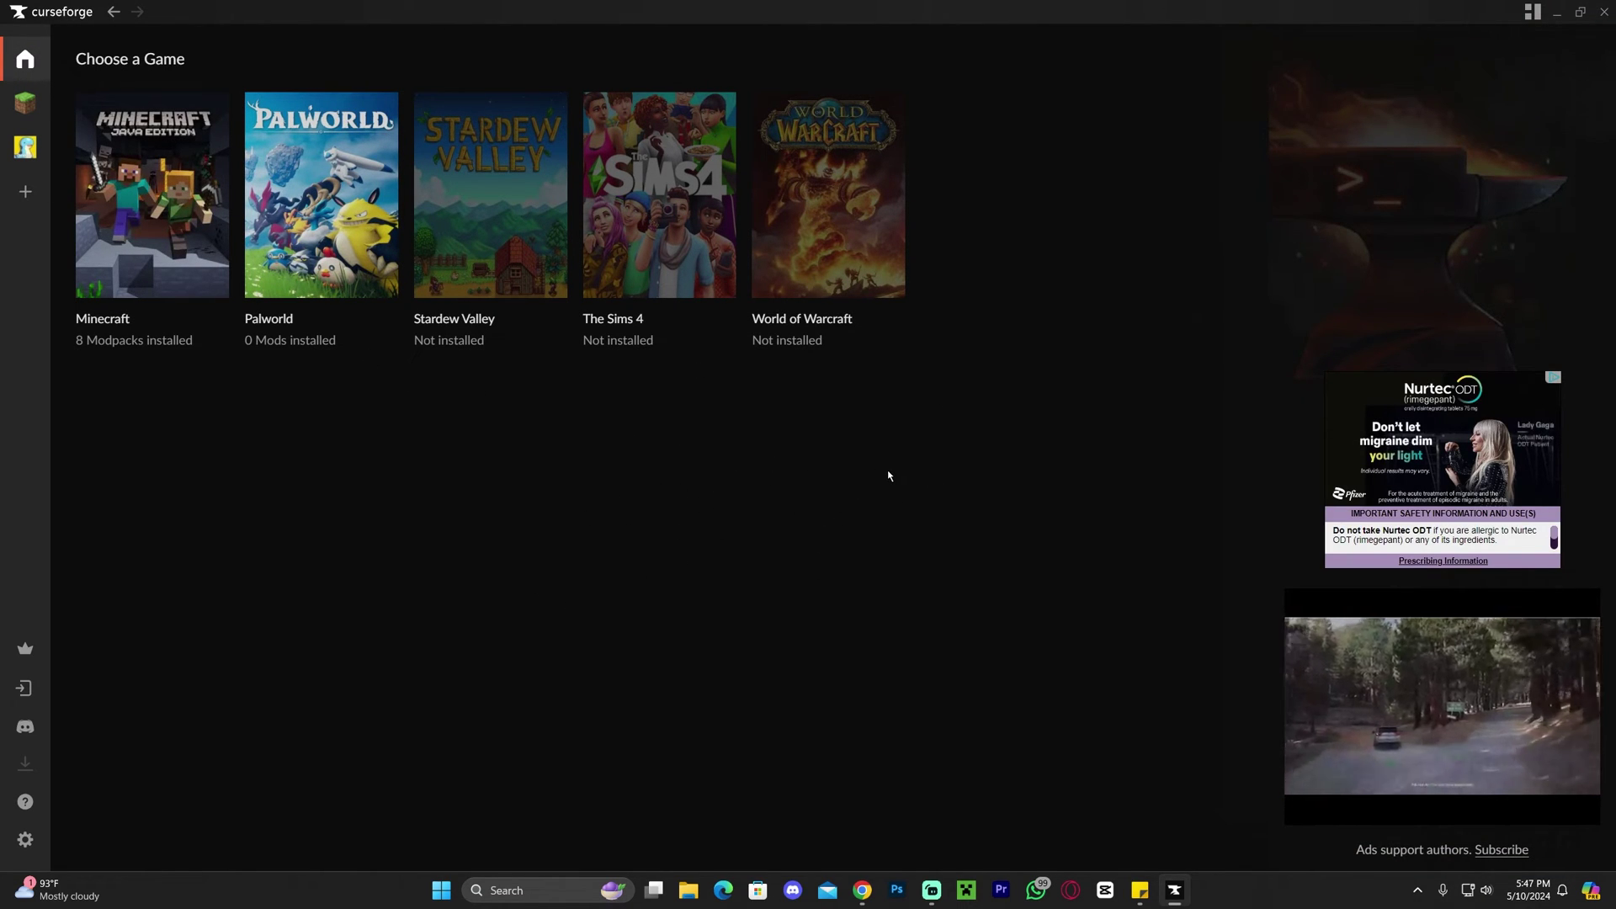
Step: Search Minecraft modpacks for 'deceased', install DeceasedCraft, and view it under My Modpacks
left_click(130, 217)
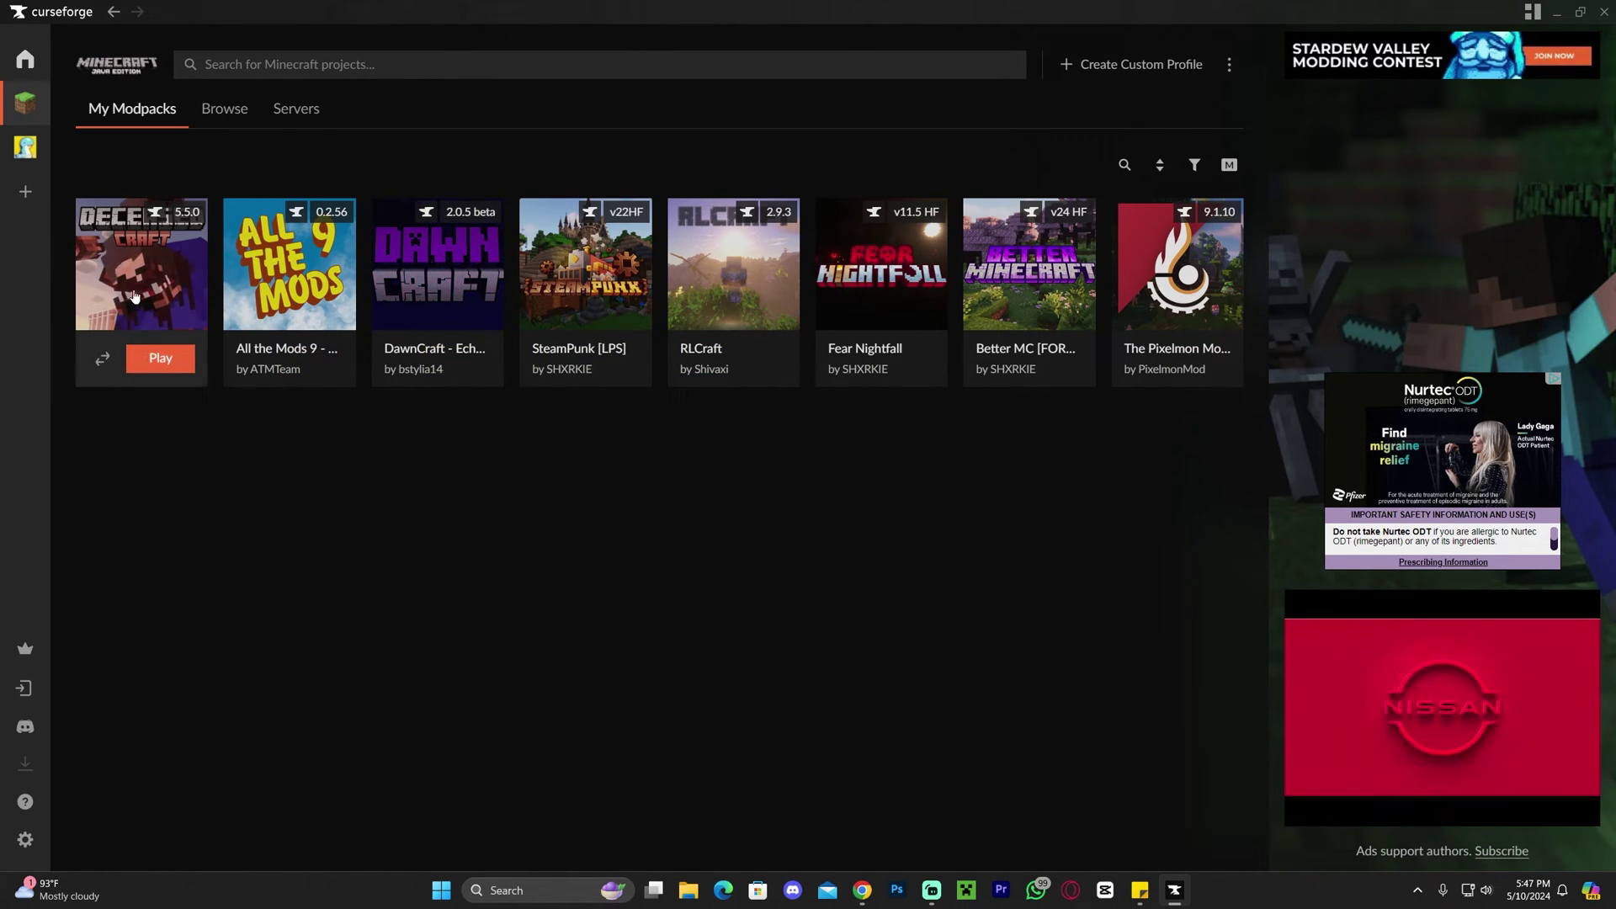
left_click(223, 109)
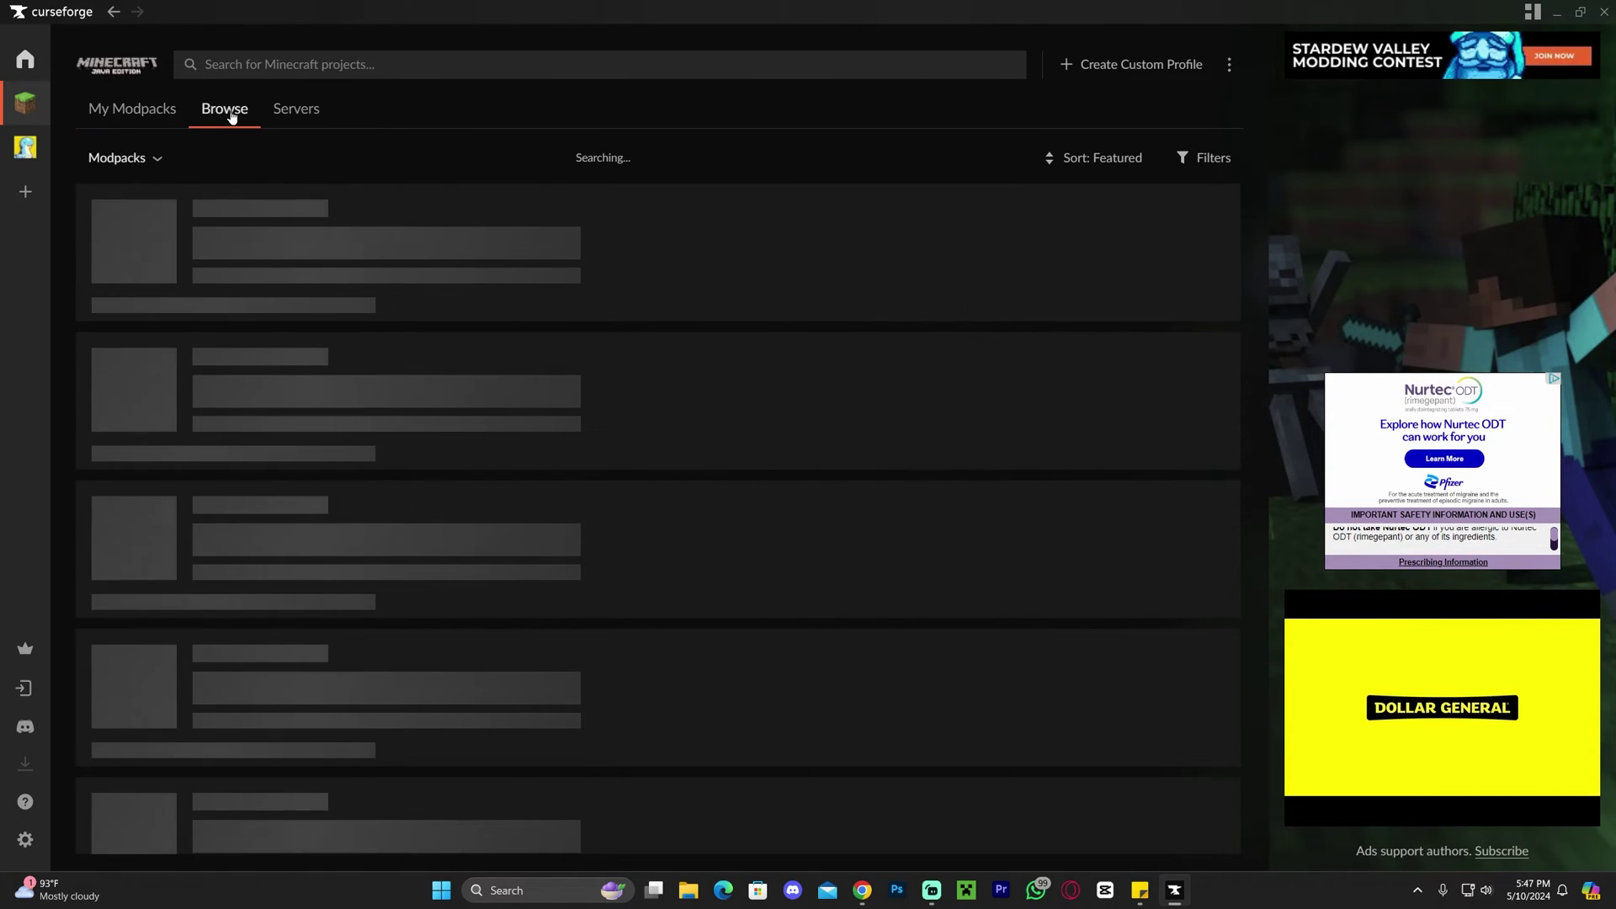
left_click(331, 62)
type("deceased")
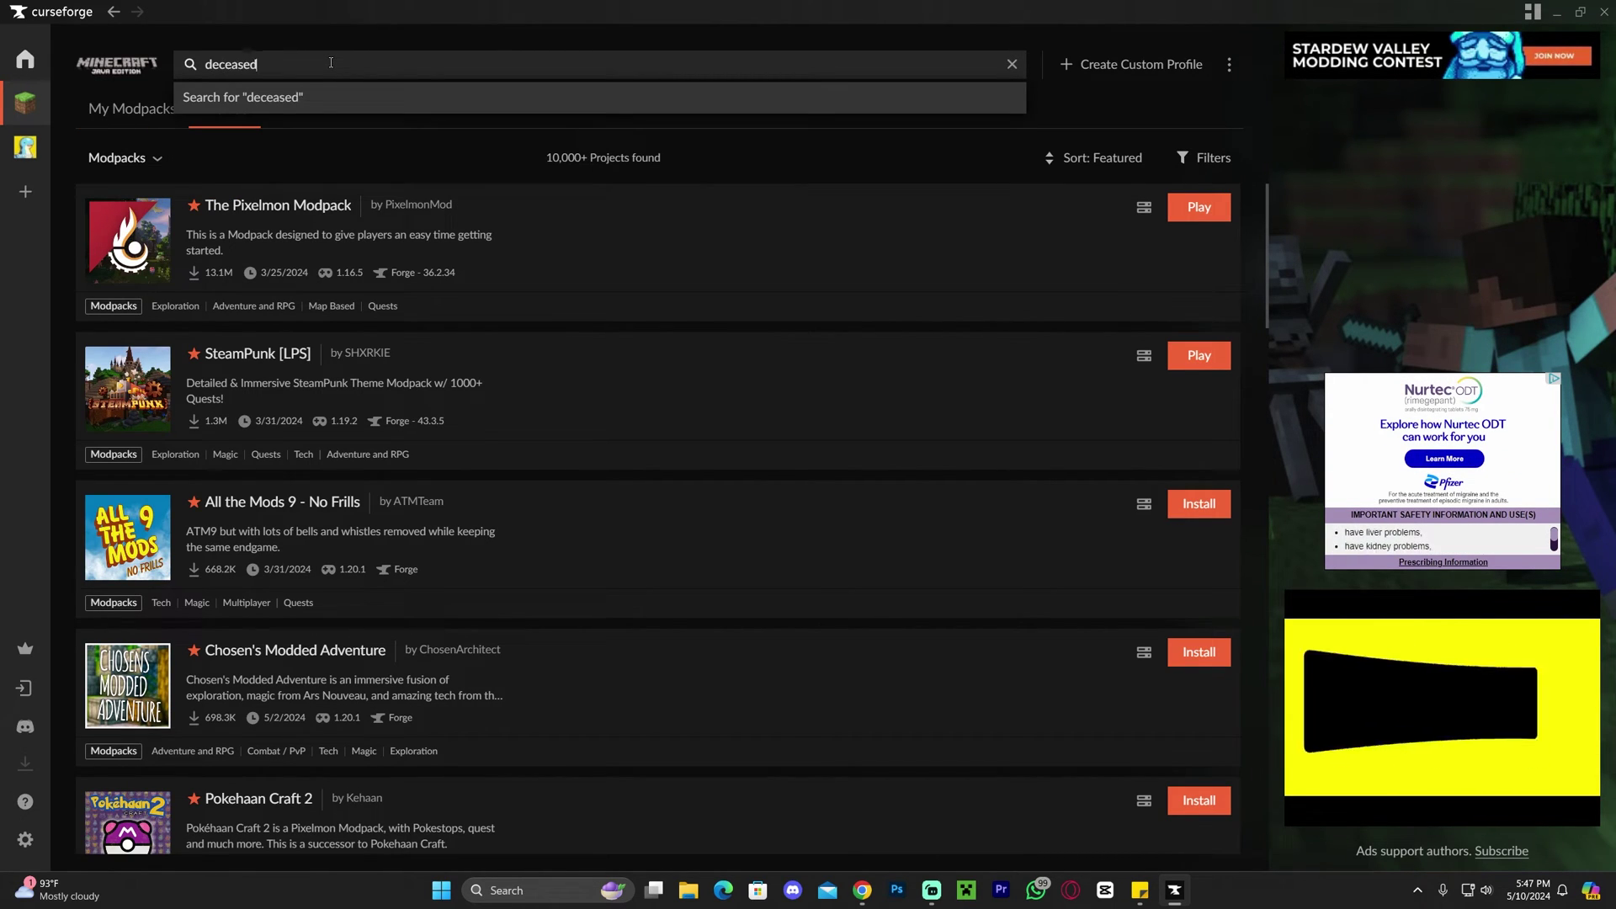
key("Return")
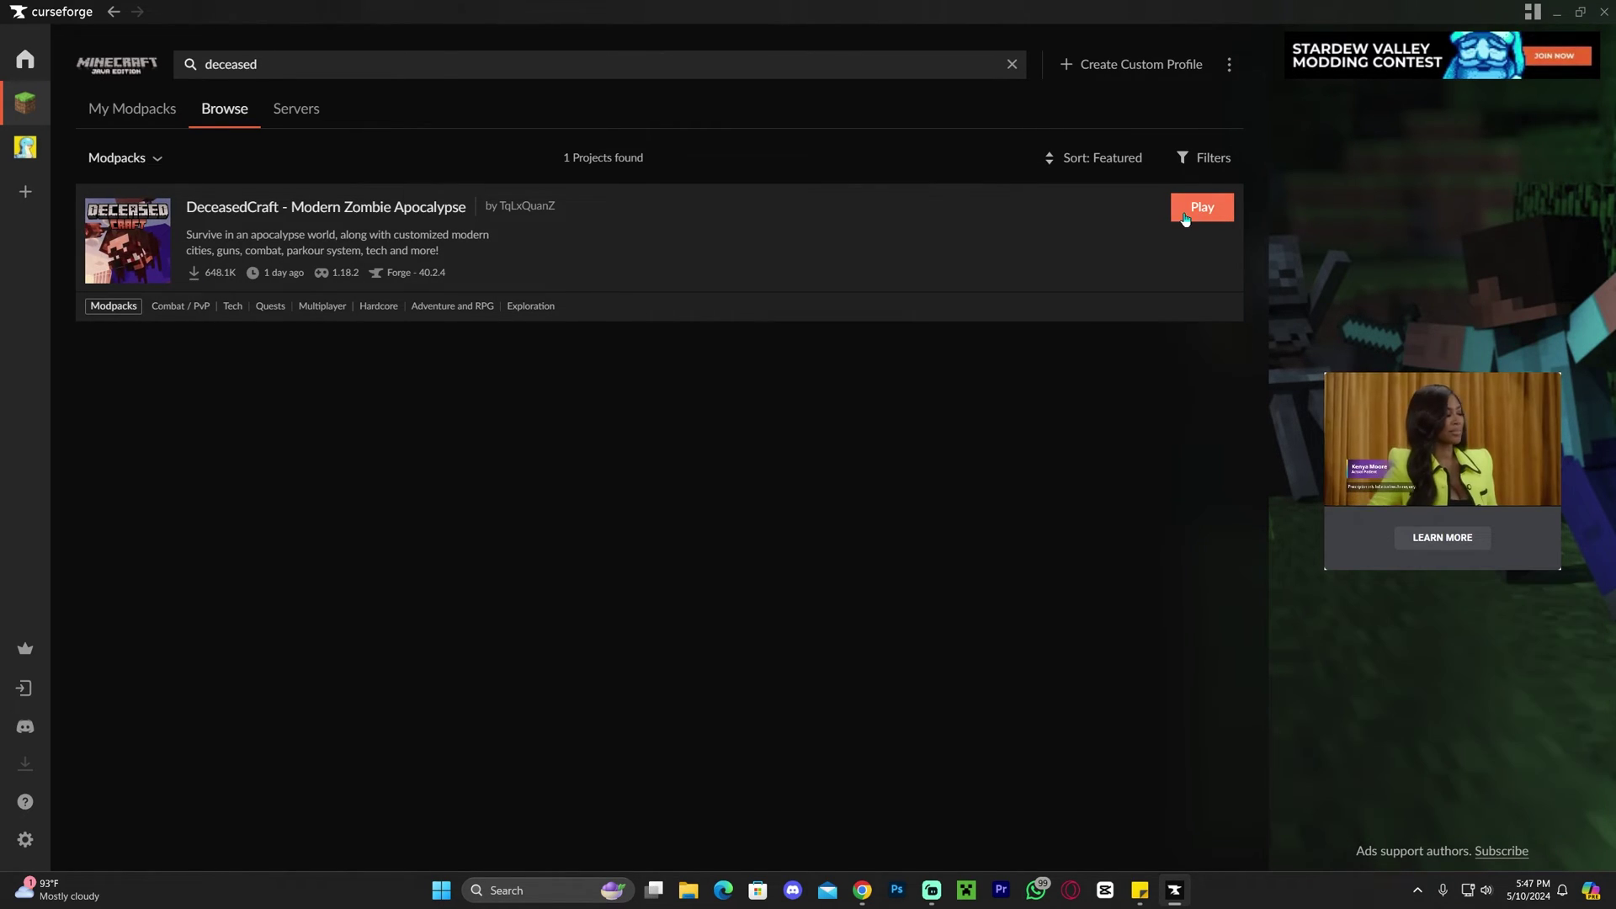
left_click(132, 108)
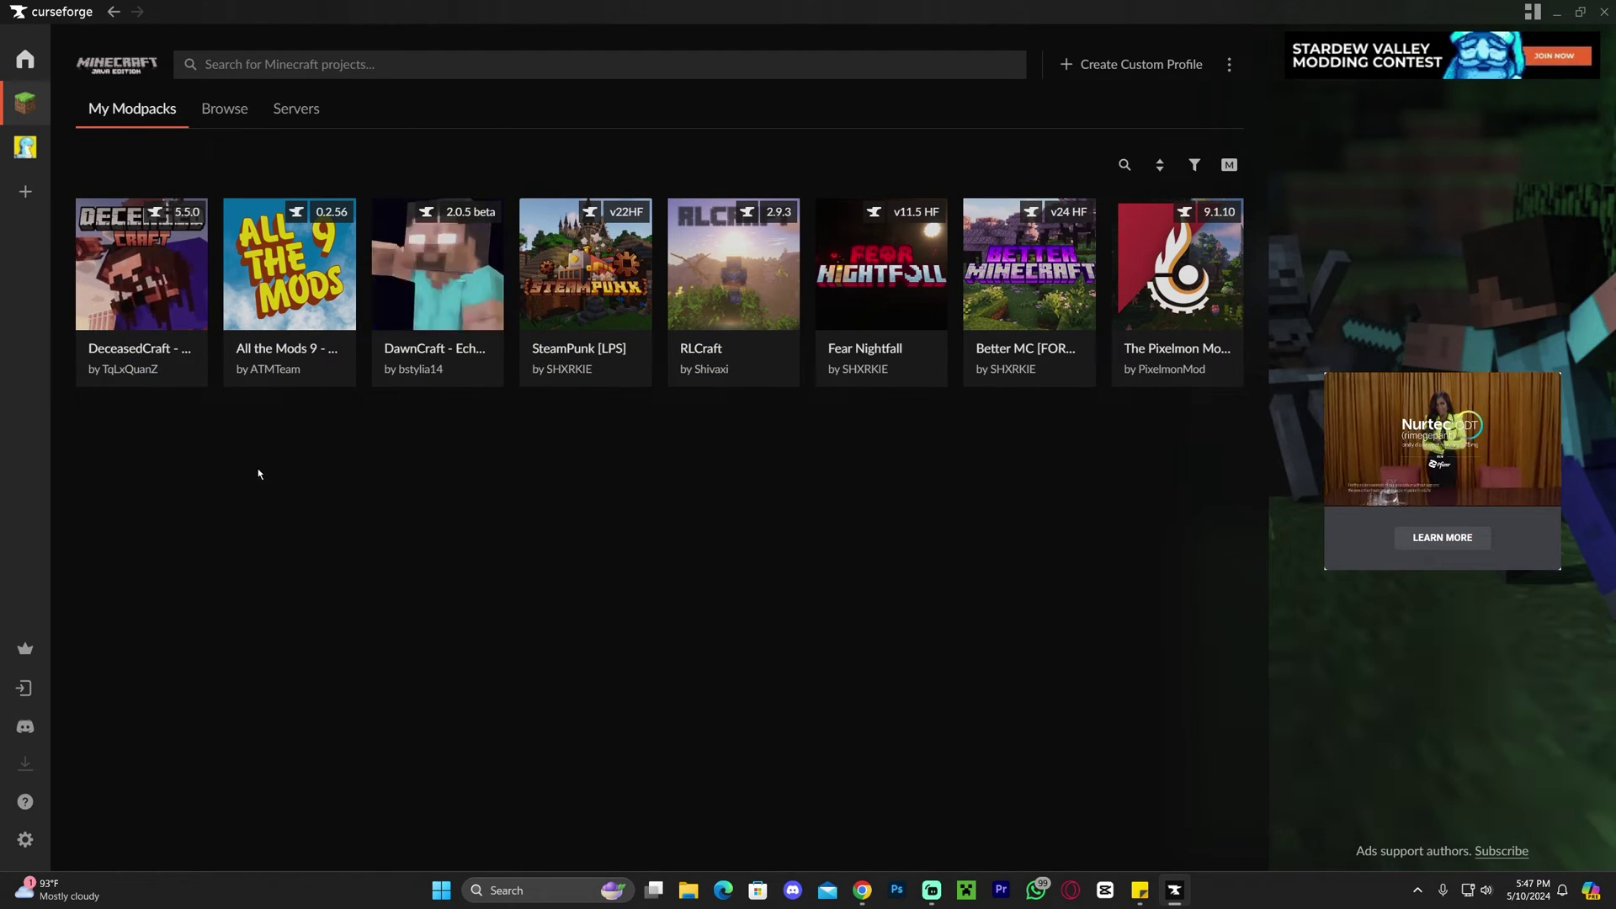
Step: Play DeceasedCraft from its modpack card and move the Minecraft Launcher window that opens
mouse_move(143, 353)
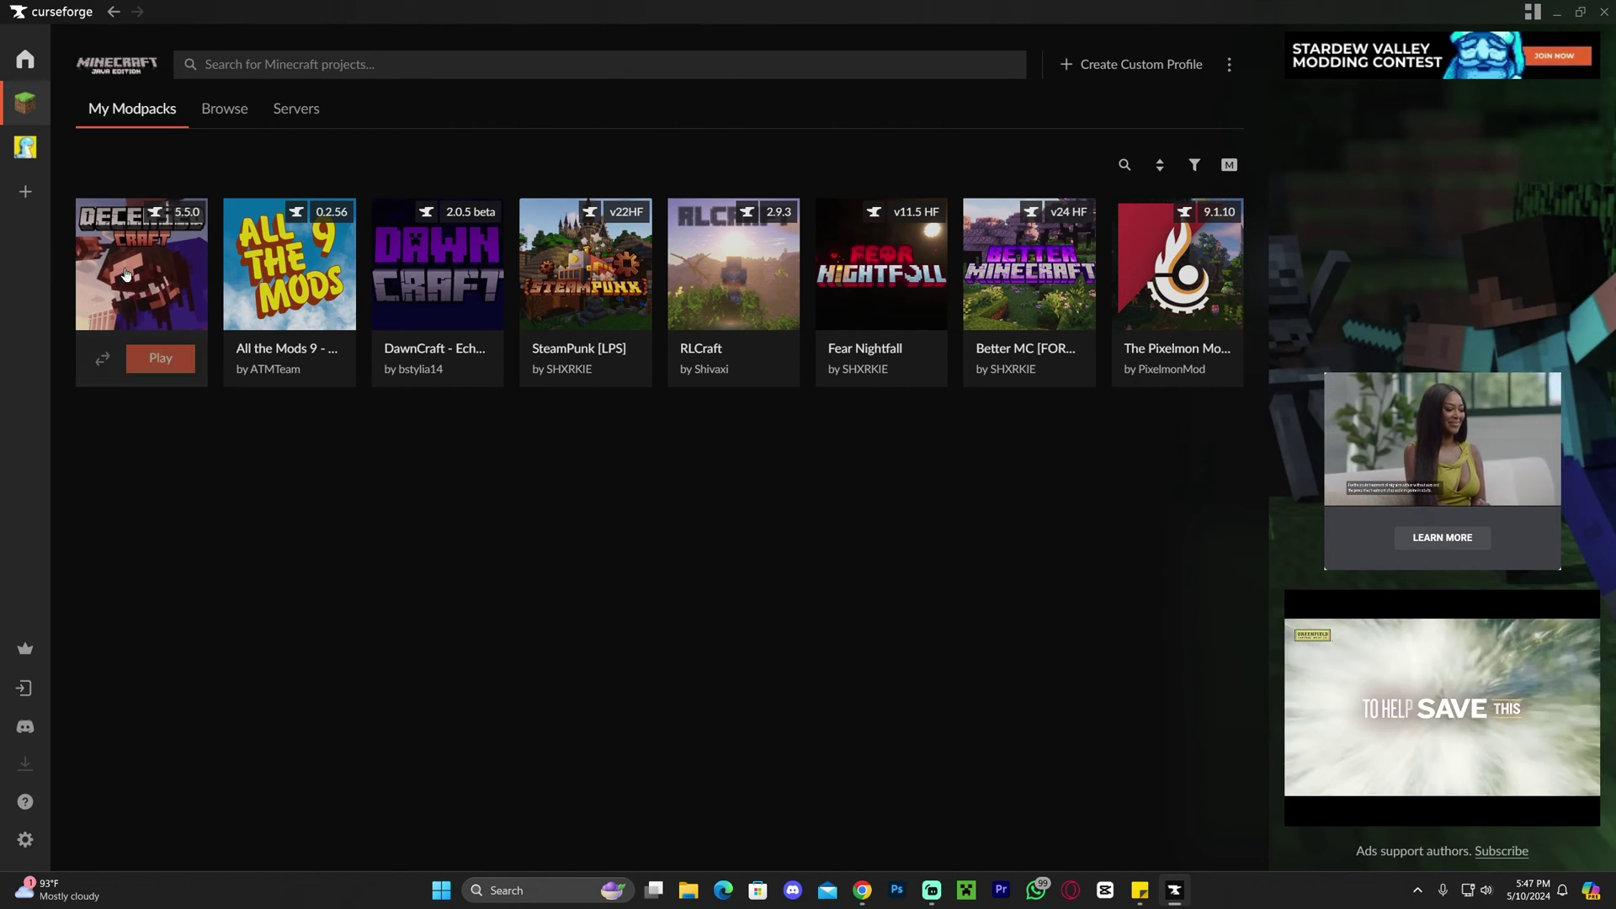
left_click(161, 359)
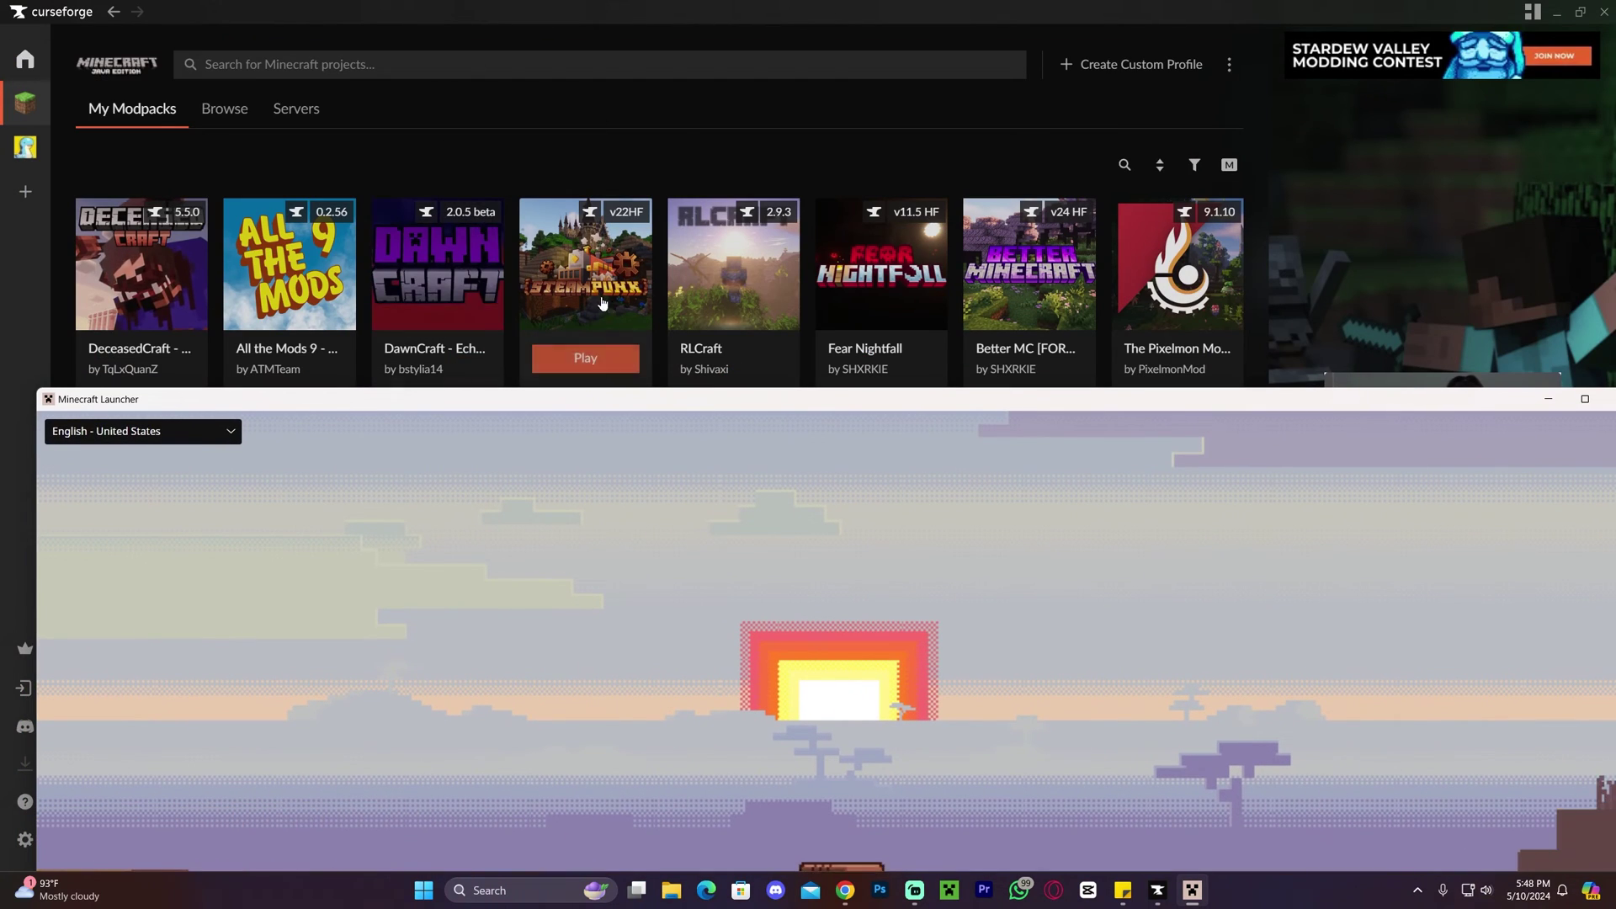
mouse_move(192, 306)
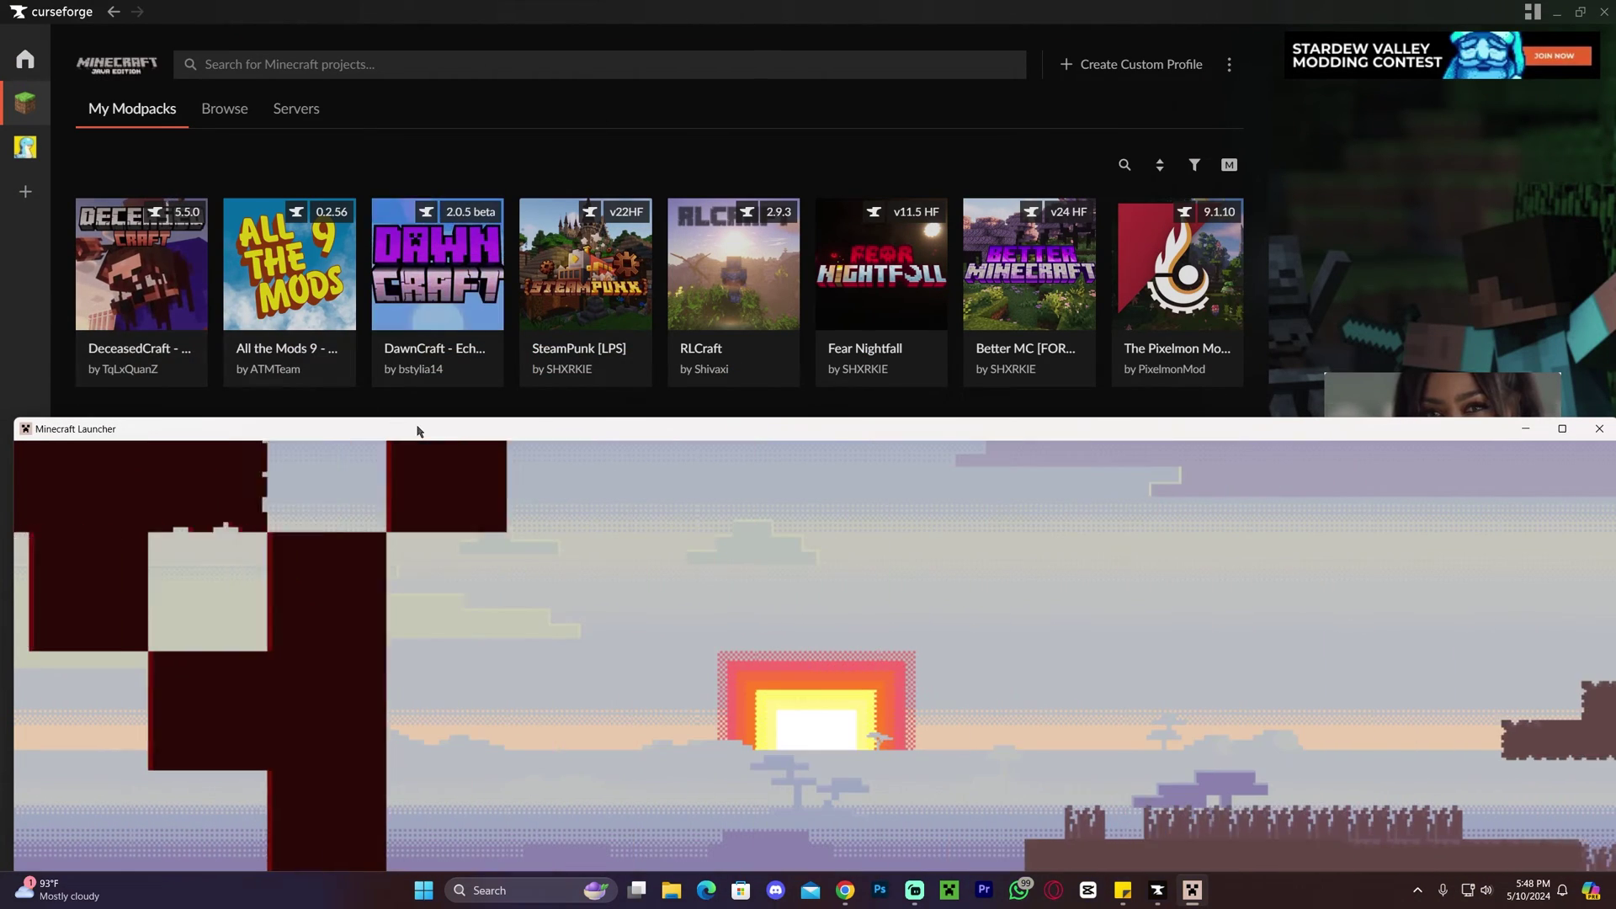
left_click_drag(667, 434, 654, 297)
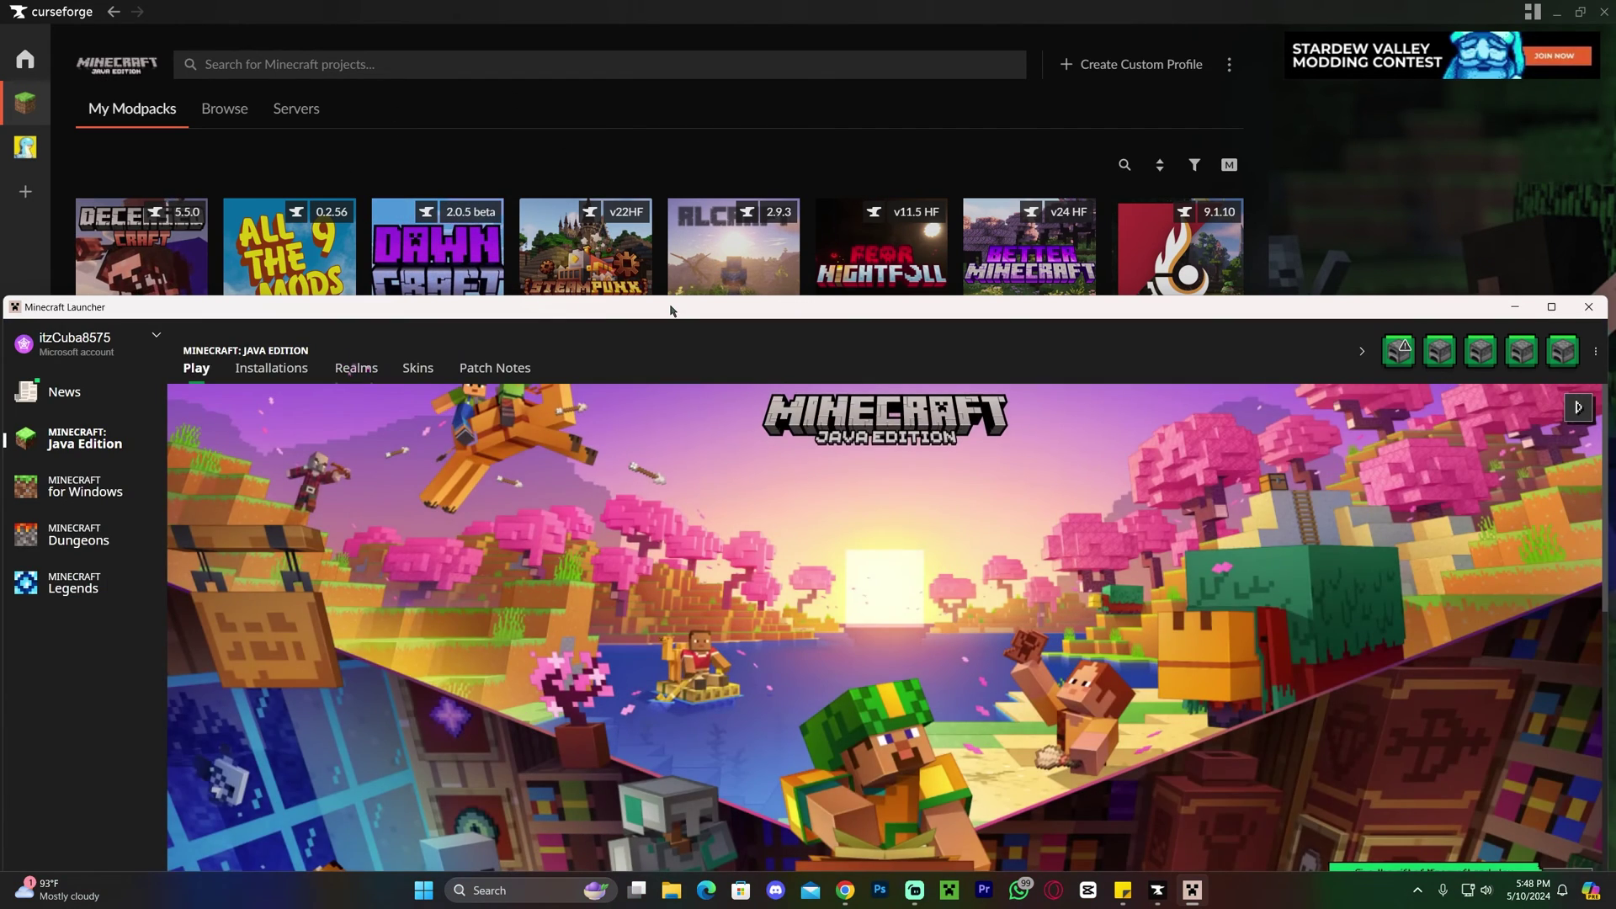
Step: Maximize the Minecraft Launcher window to fill the screen
double_click(671, 310)
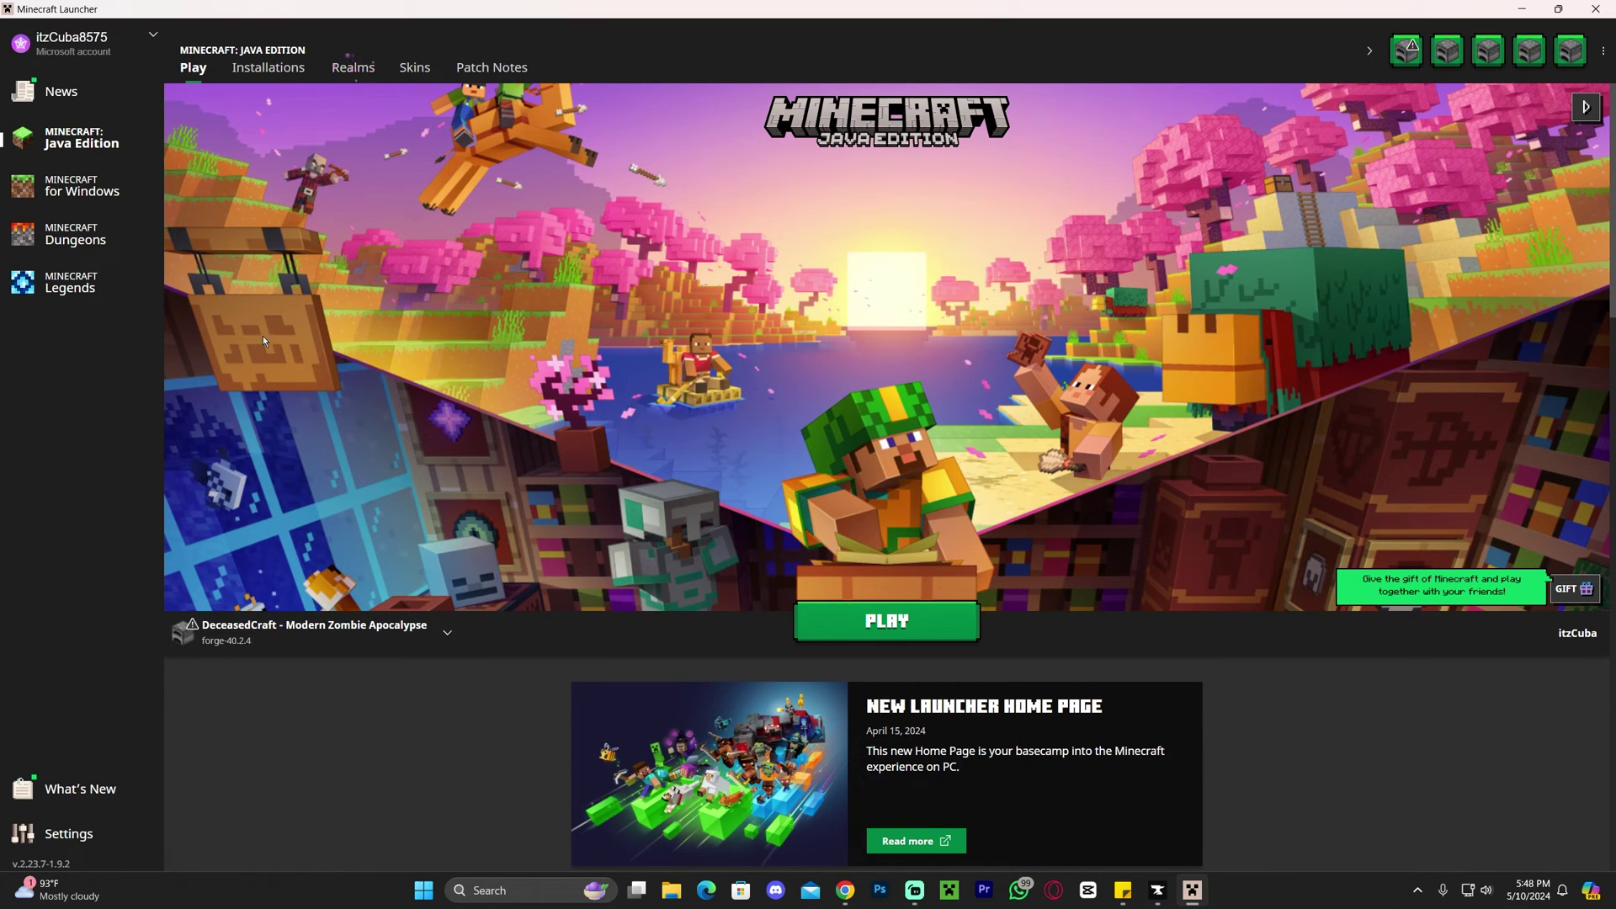
Step: Open the Installations list and toggle modded installations off and back on
left_click(260, 74)
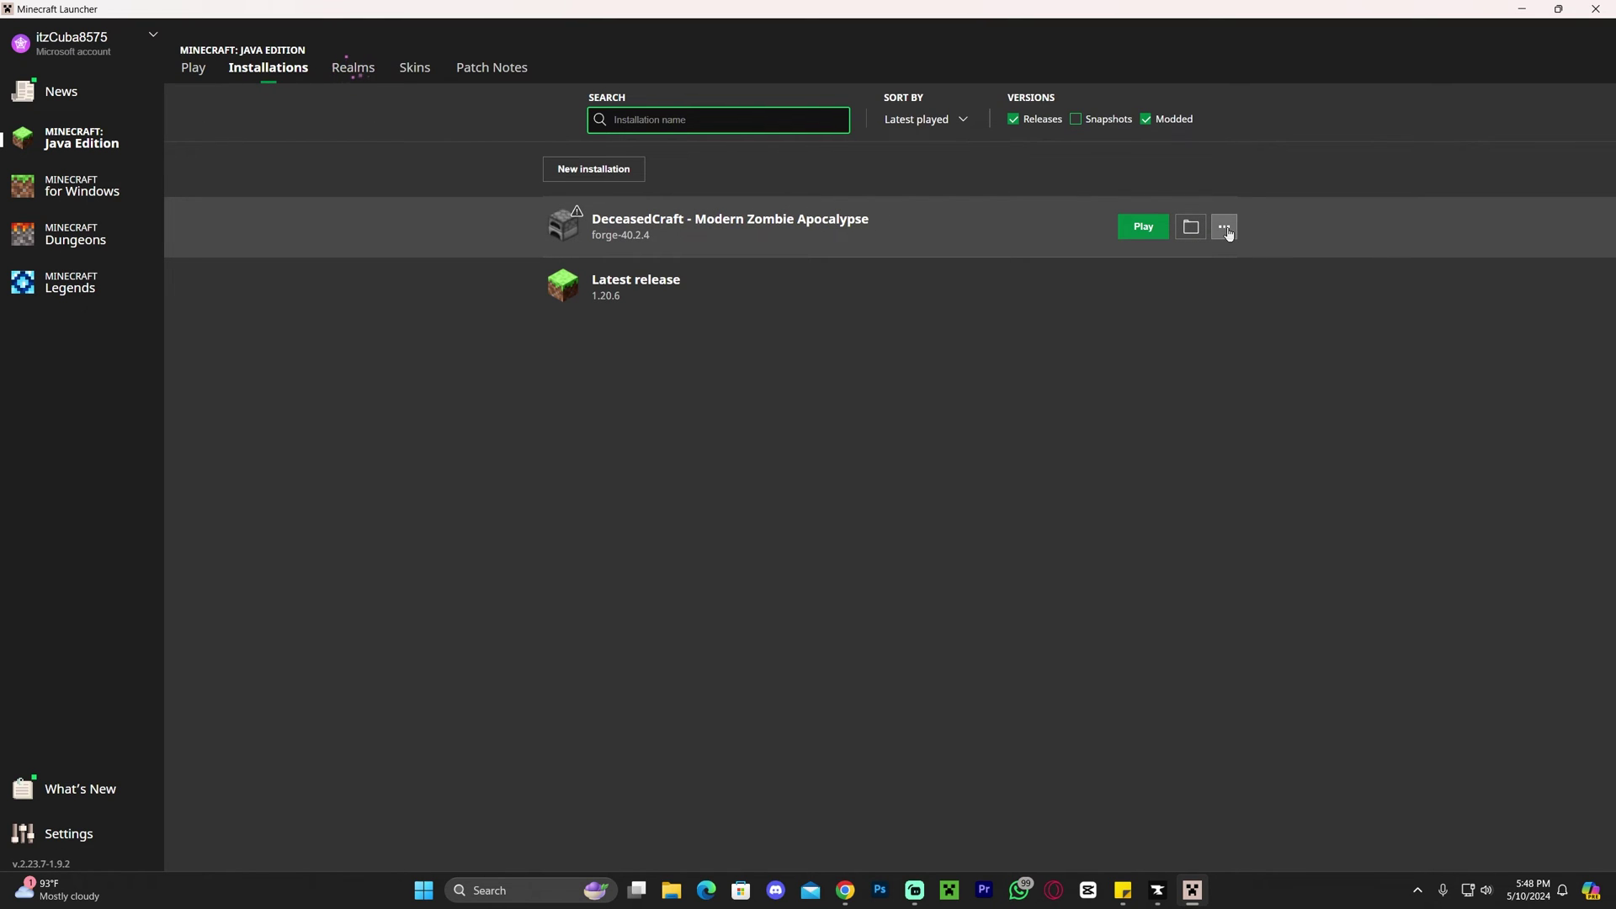
left_click(1224, 227)
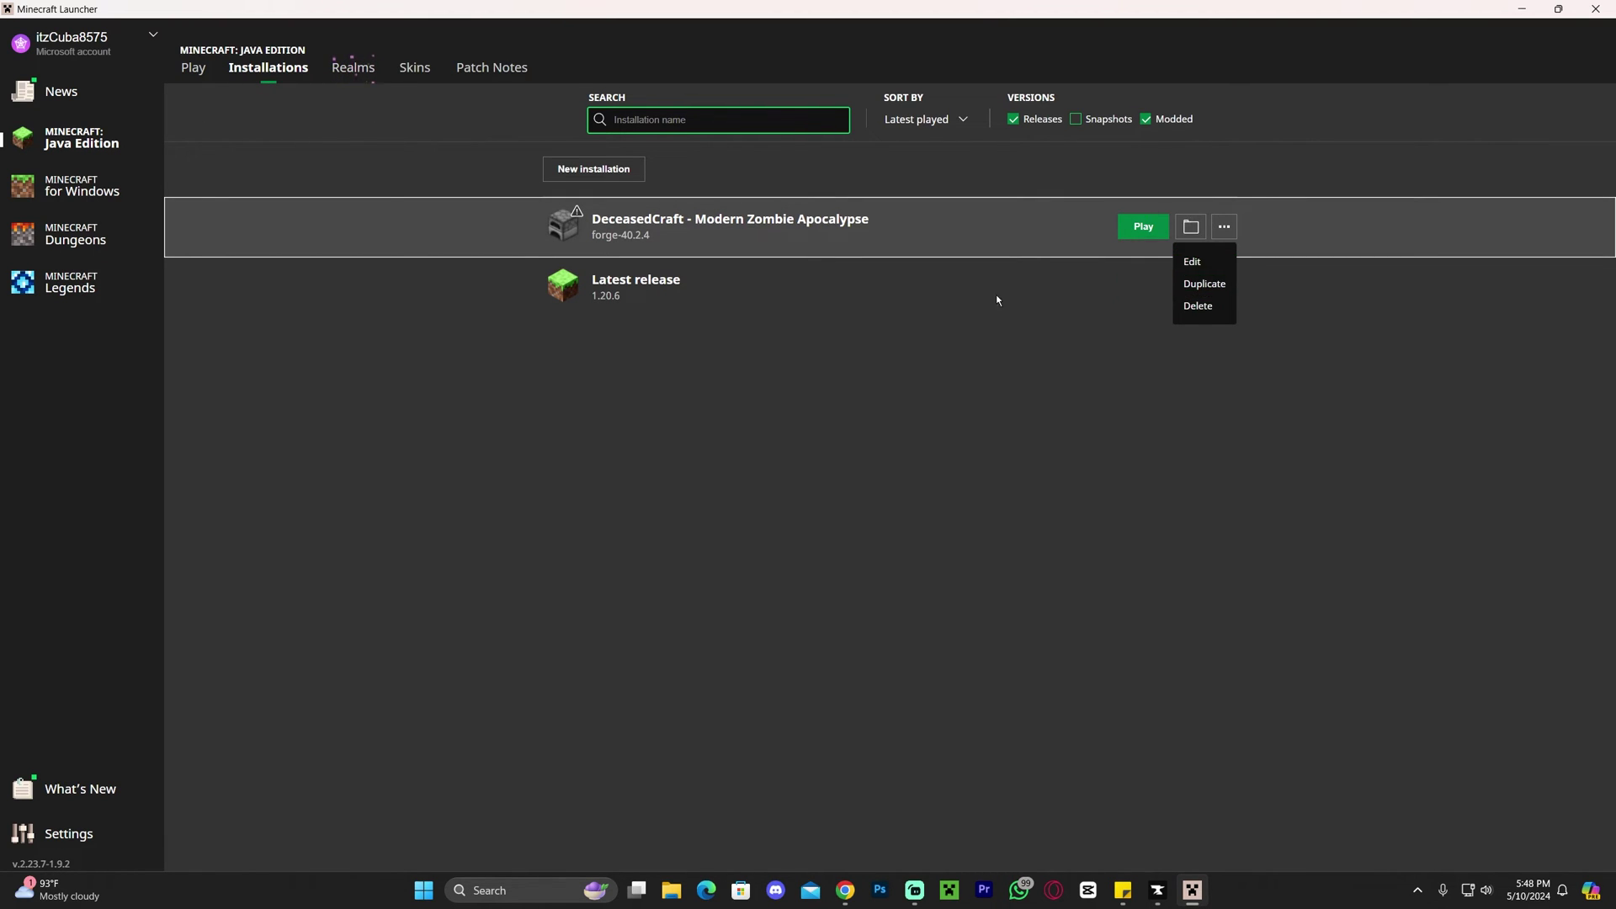
left_click(1148, 157)
left_click(1147, 120)
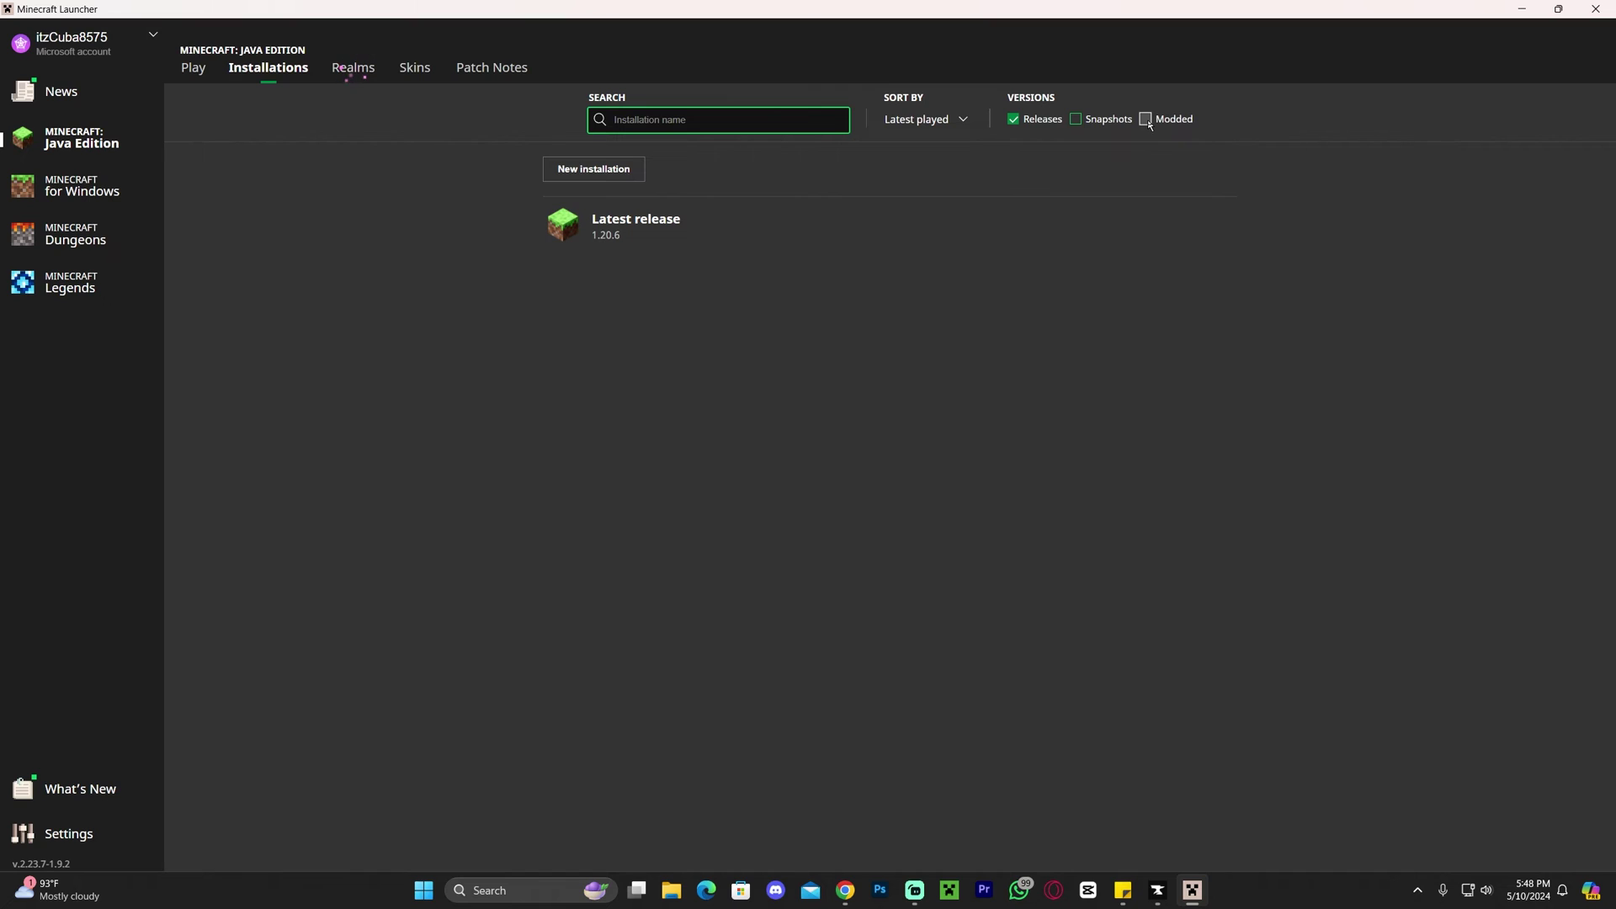
left_click(1146, 120)
Step: Edit the DeceasedCraft installation and highlight the 4096 value in its -Xmx4096m JVM argument
left_click(1224, 226)
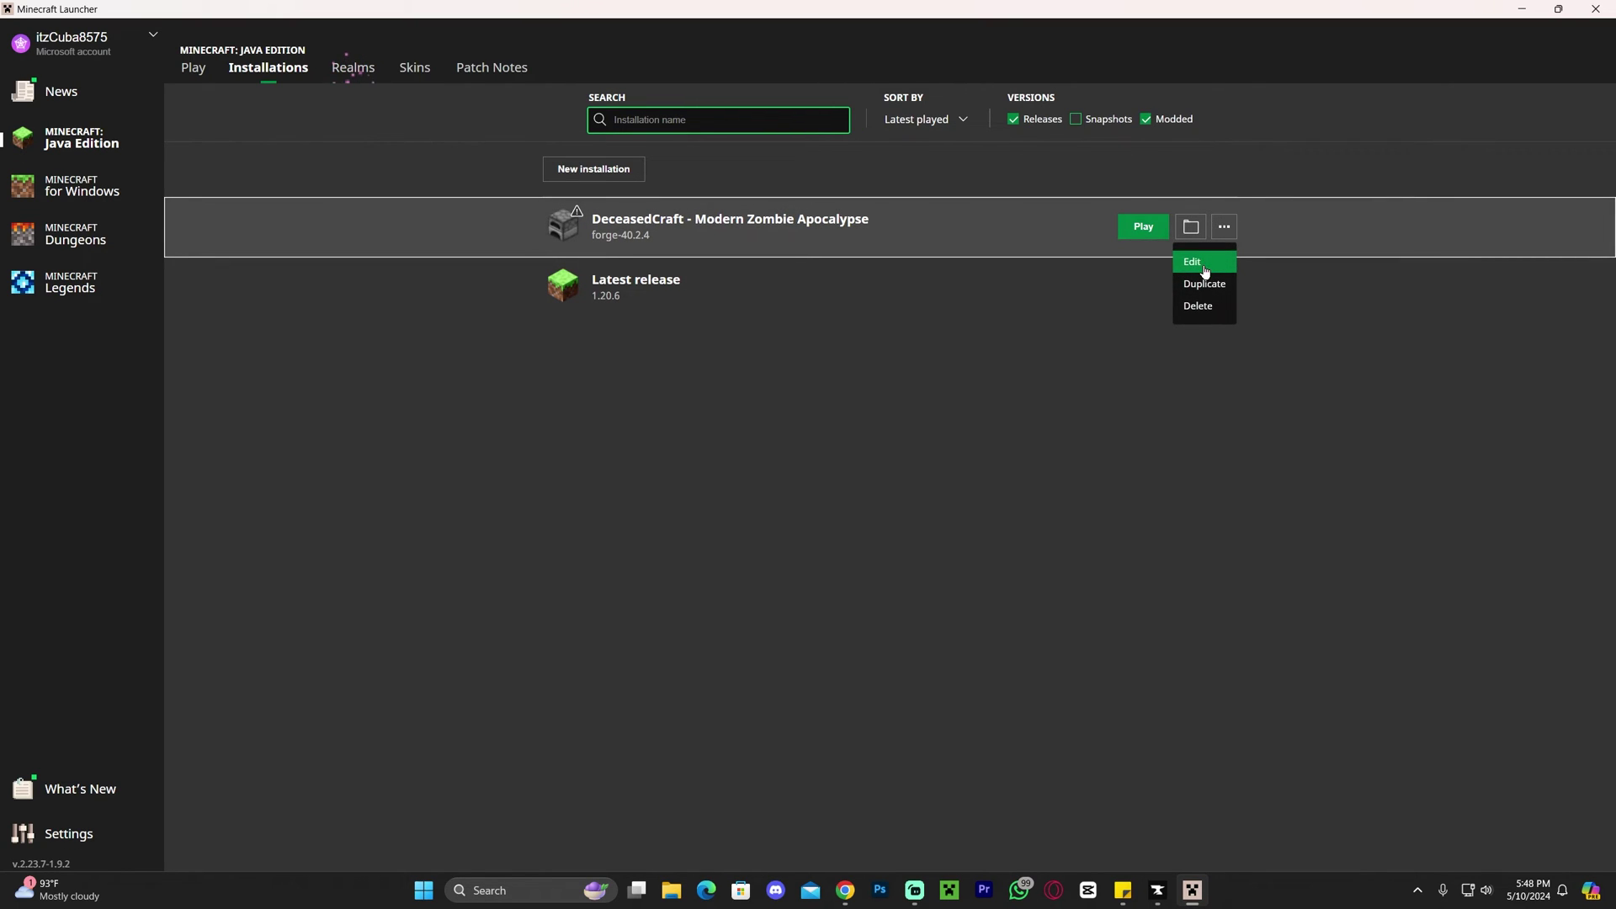
left_click(1205, 268)
left_click(917, 436)
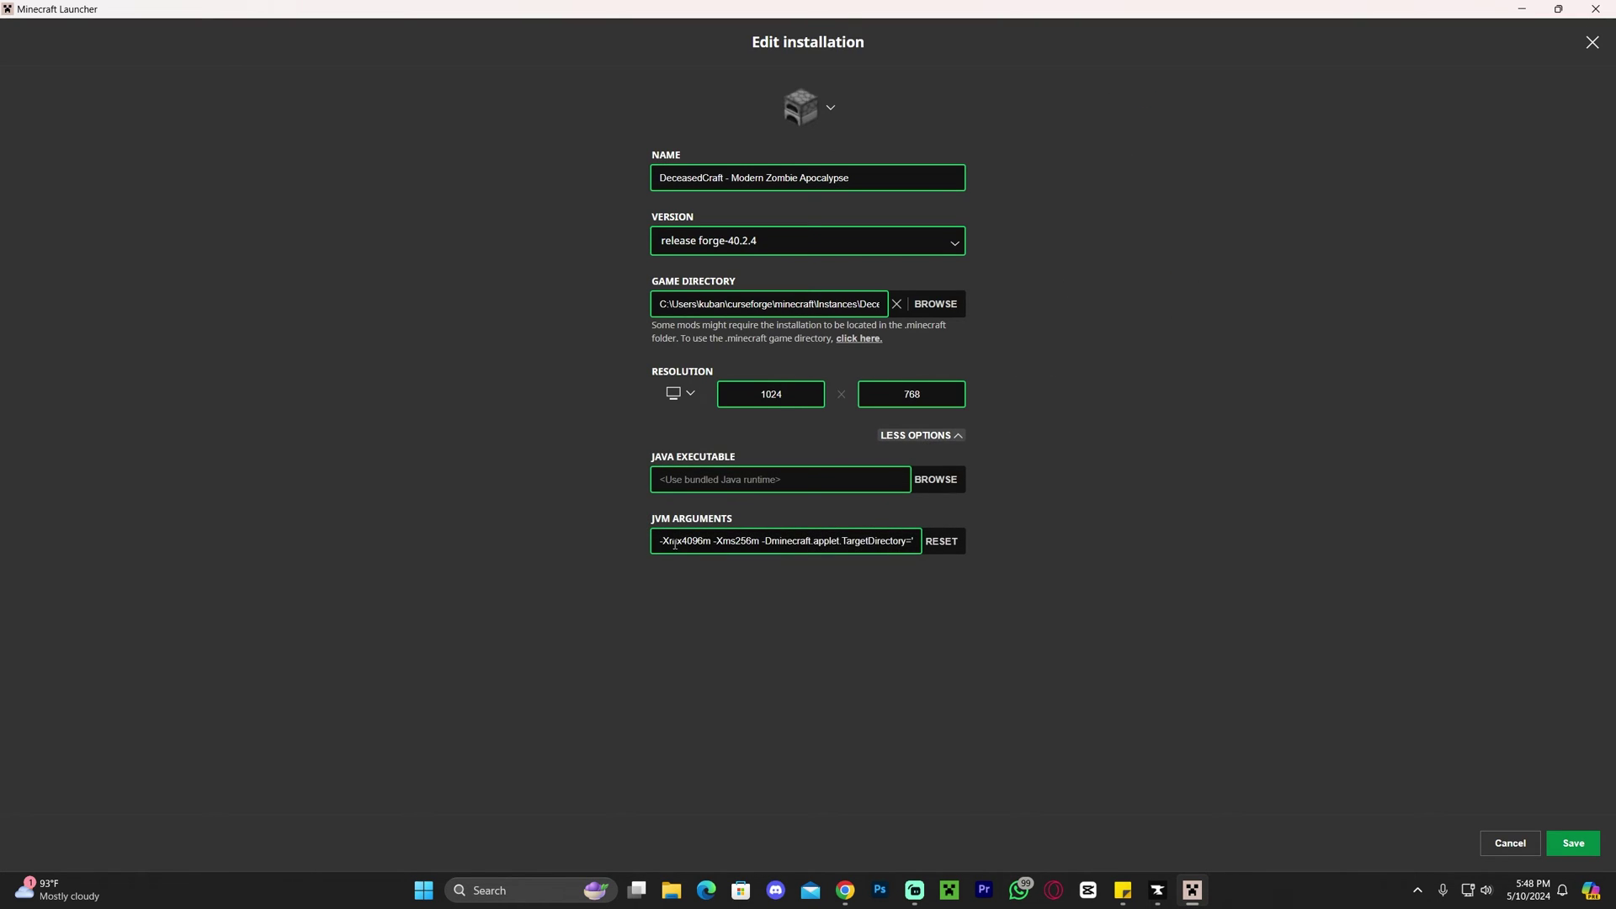
left_click_drag(683, 541, 698, 540)
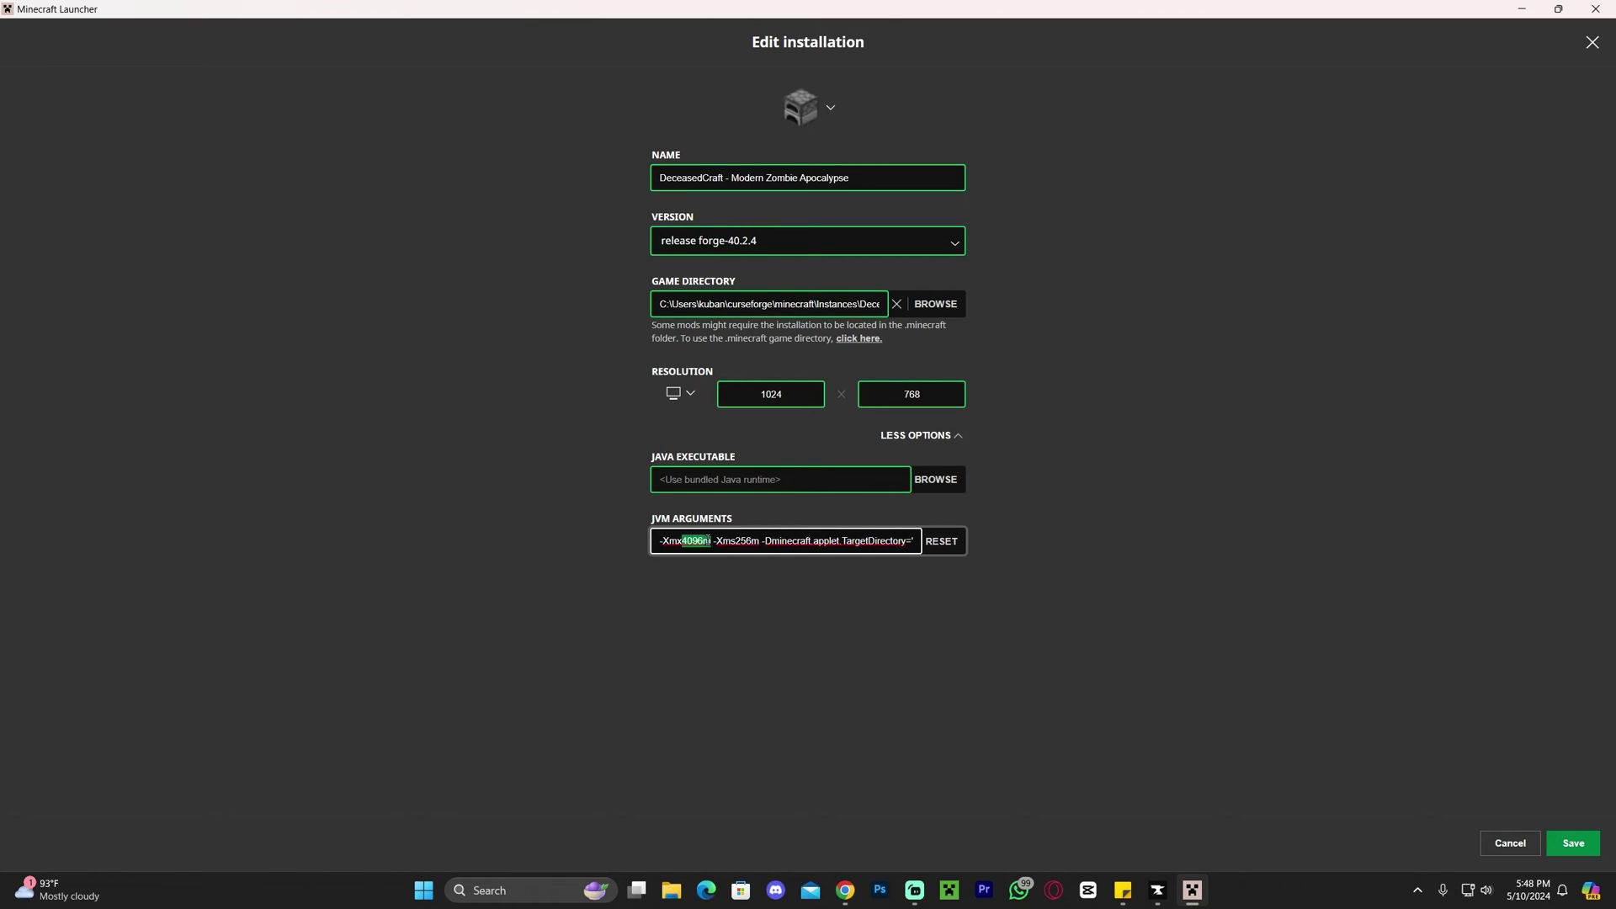
left_click(678, 540)
left_click_drag(683, 539, 704, 539)
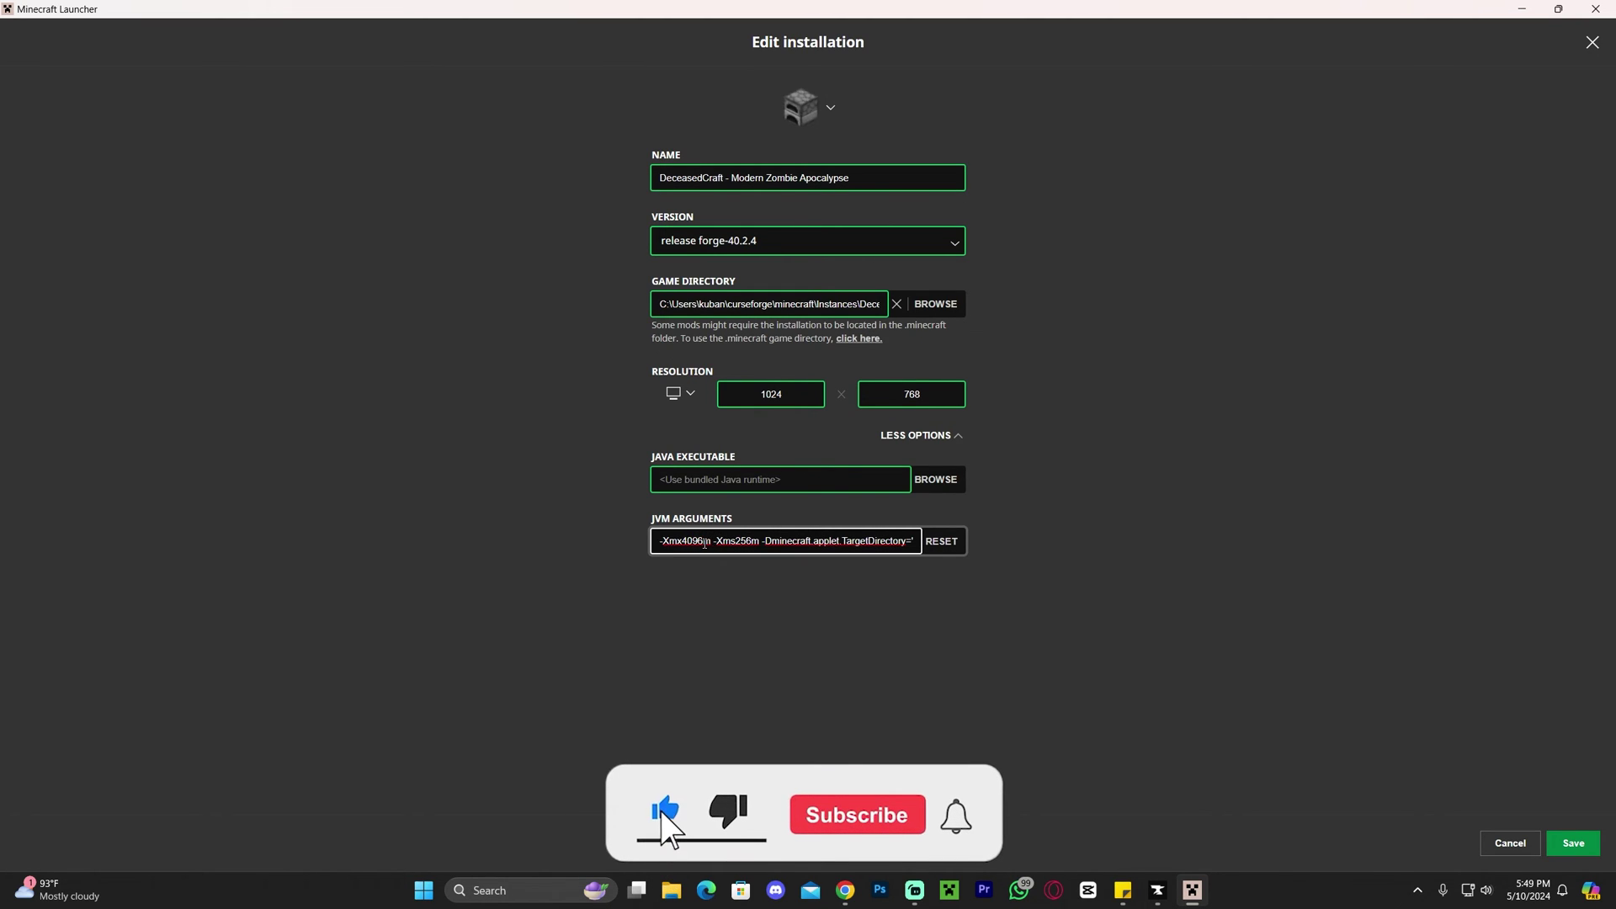
left_click(704, 540)
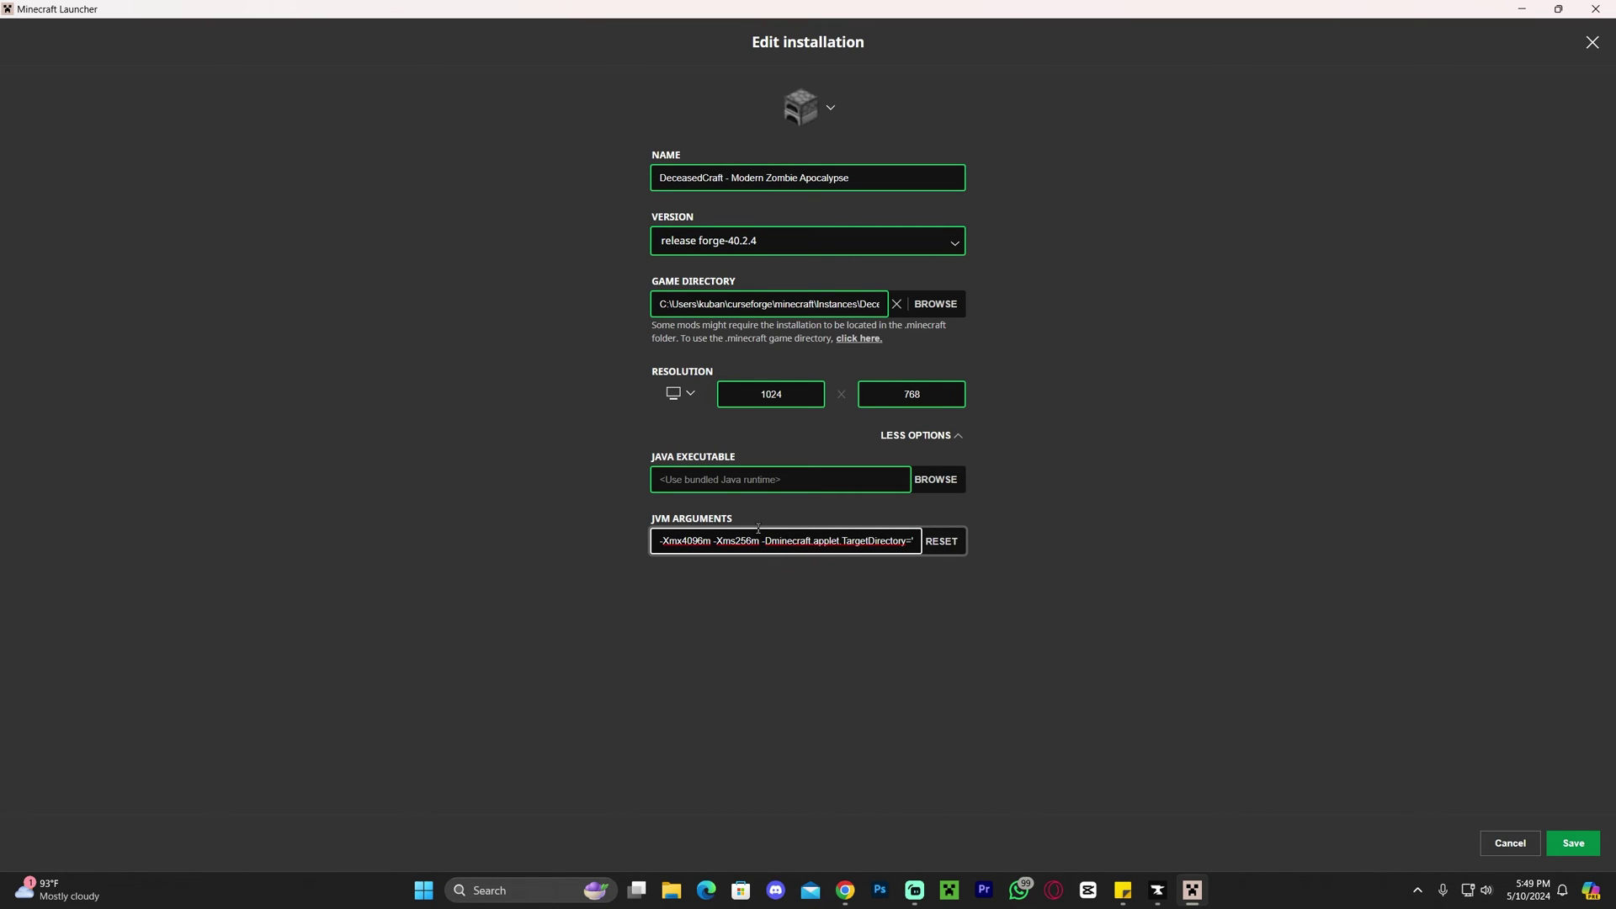
Step: Save the DeceasedCraft installation settings and launch the modpack from the launcher home page
left_click(1573, 843)
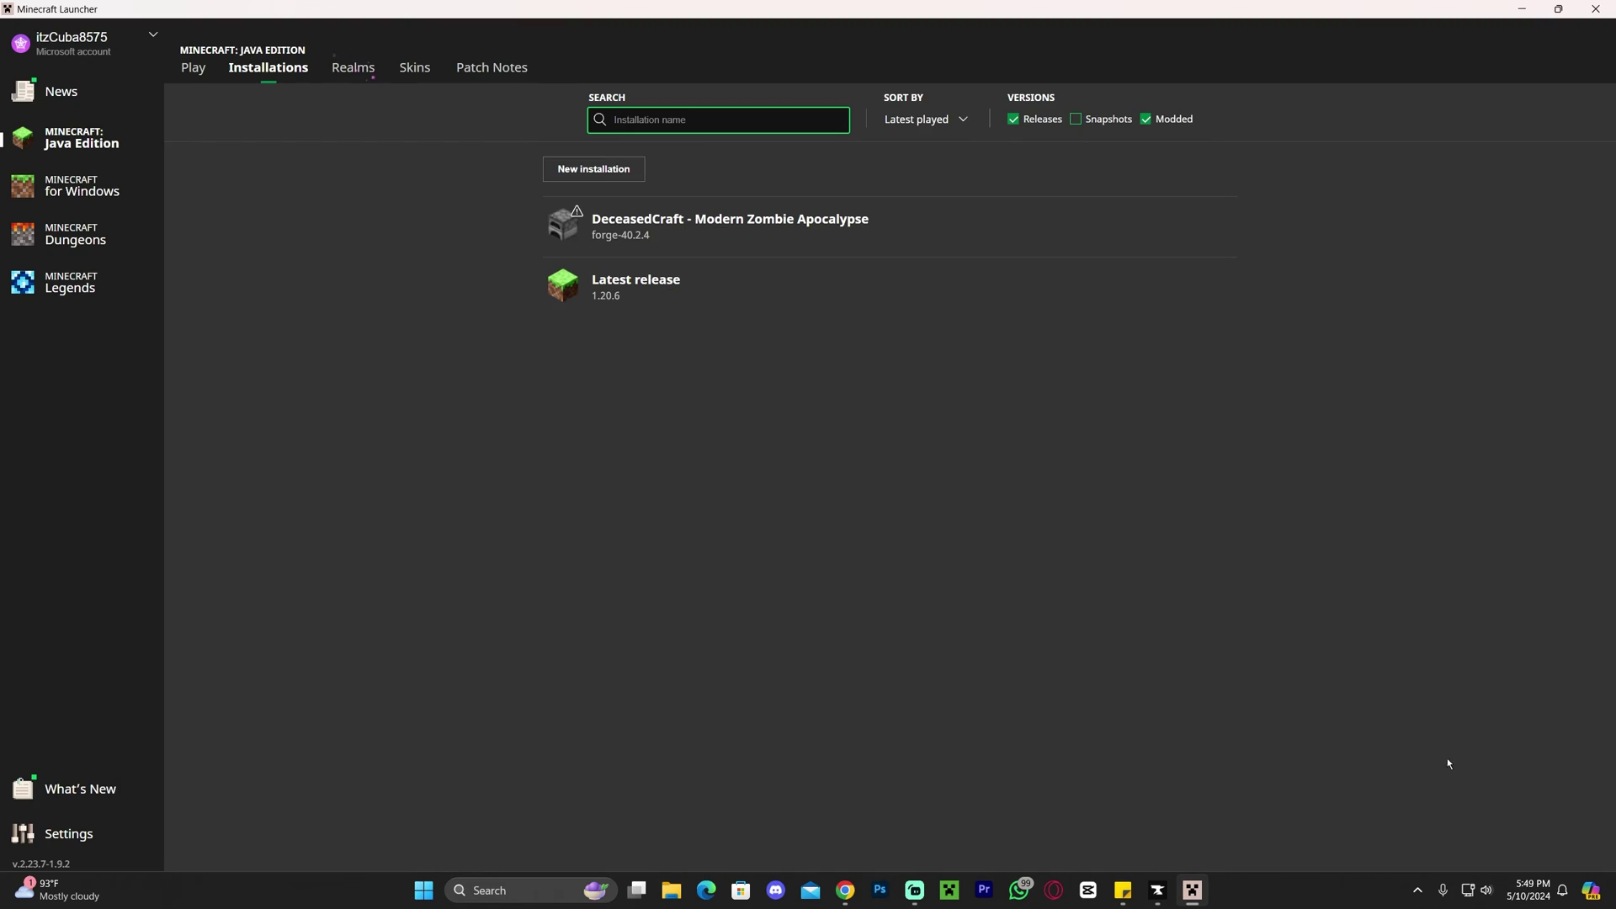
left_click(193, 67)
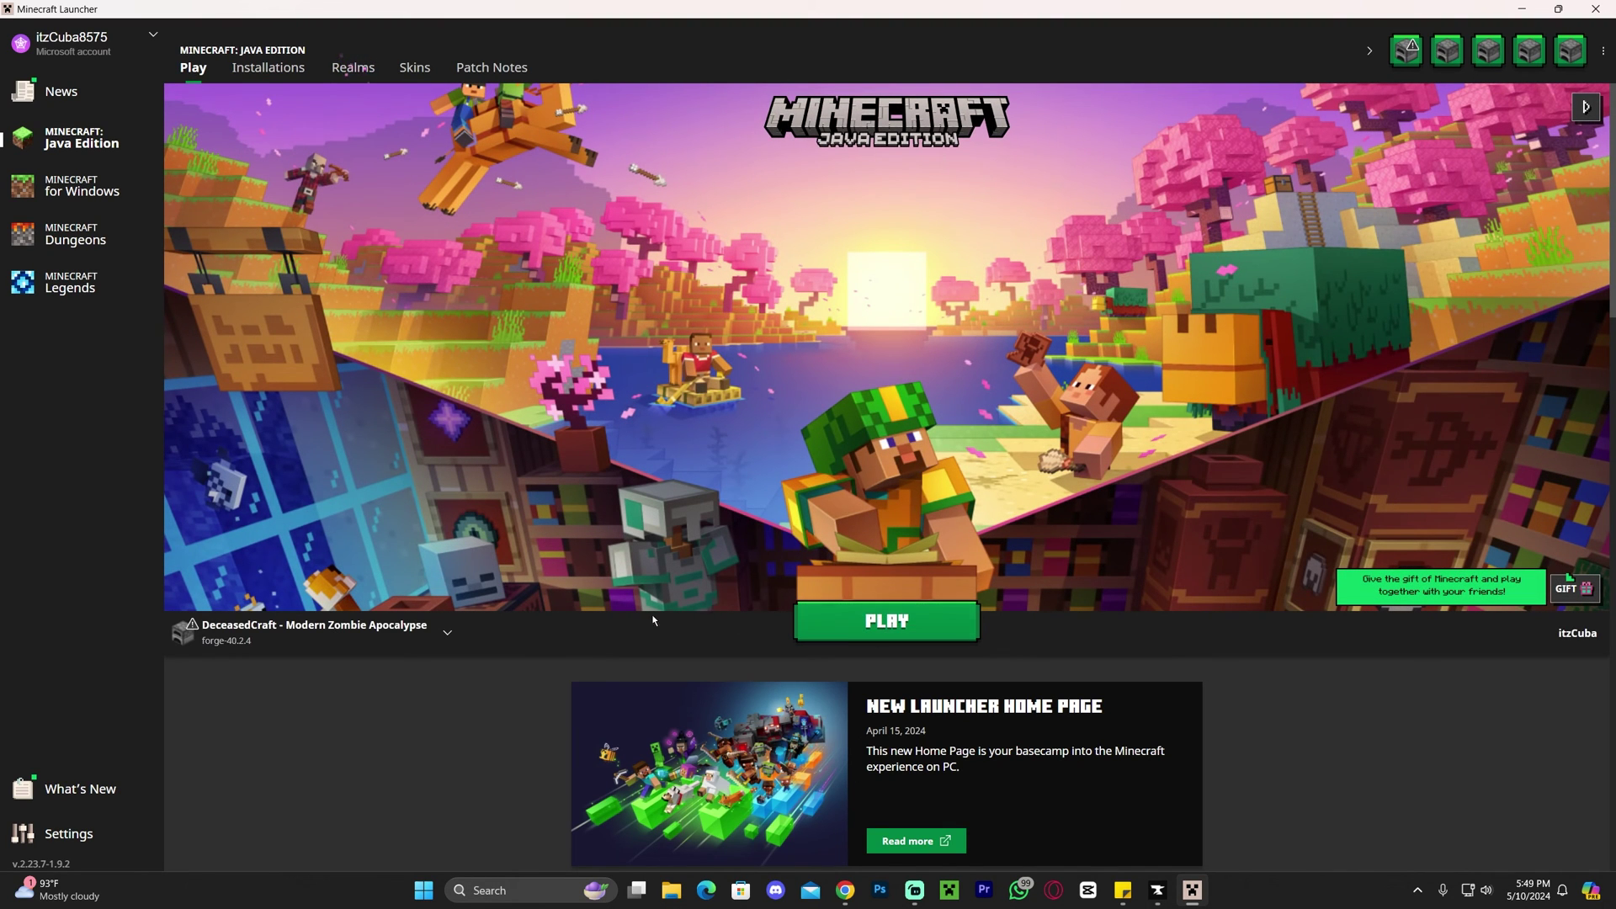
left_click(902, 618)
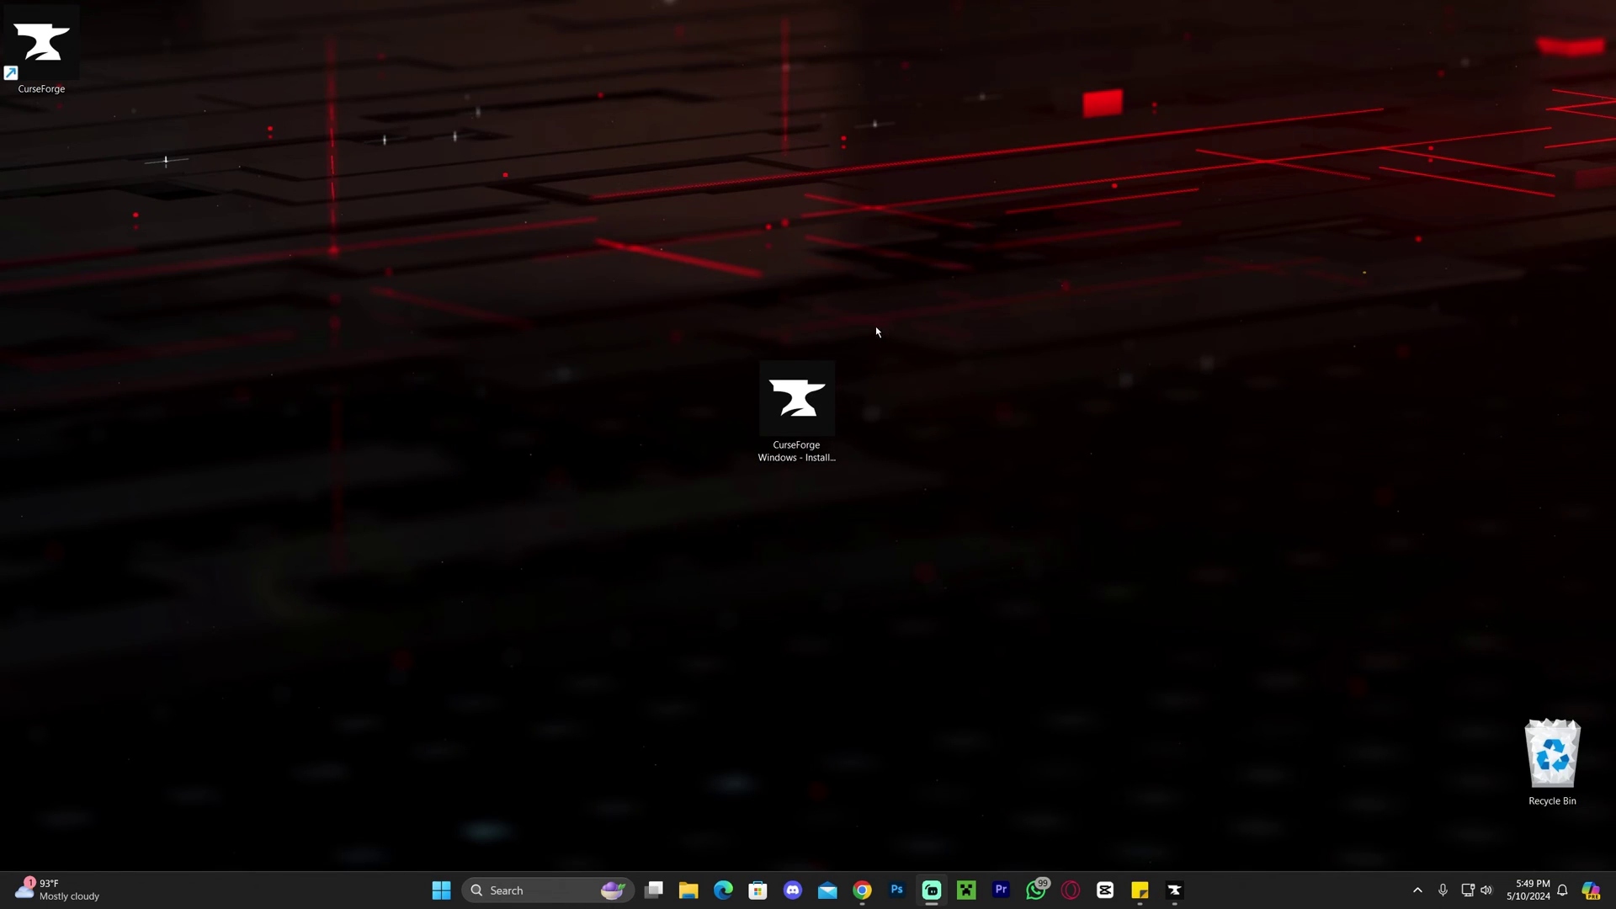
left_click(794, 397)
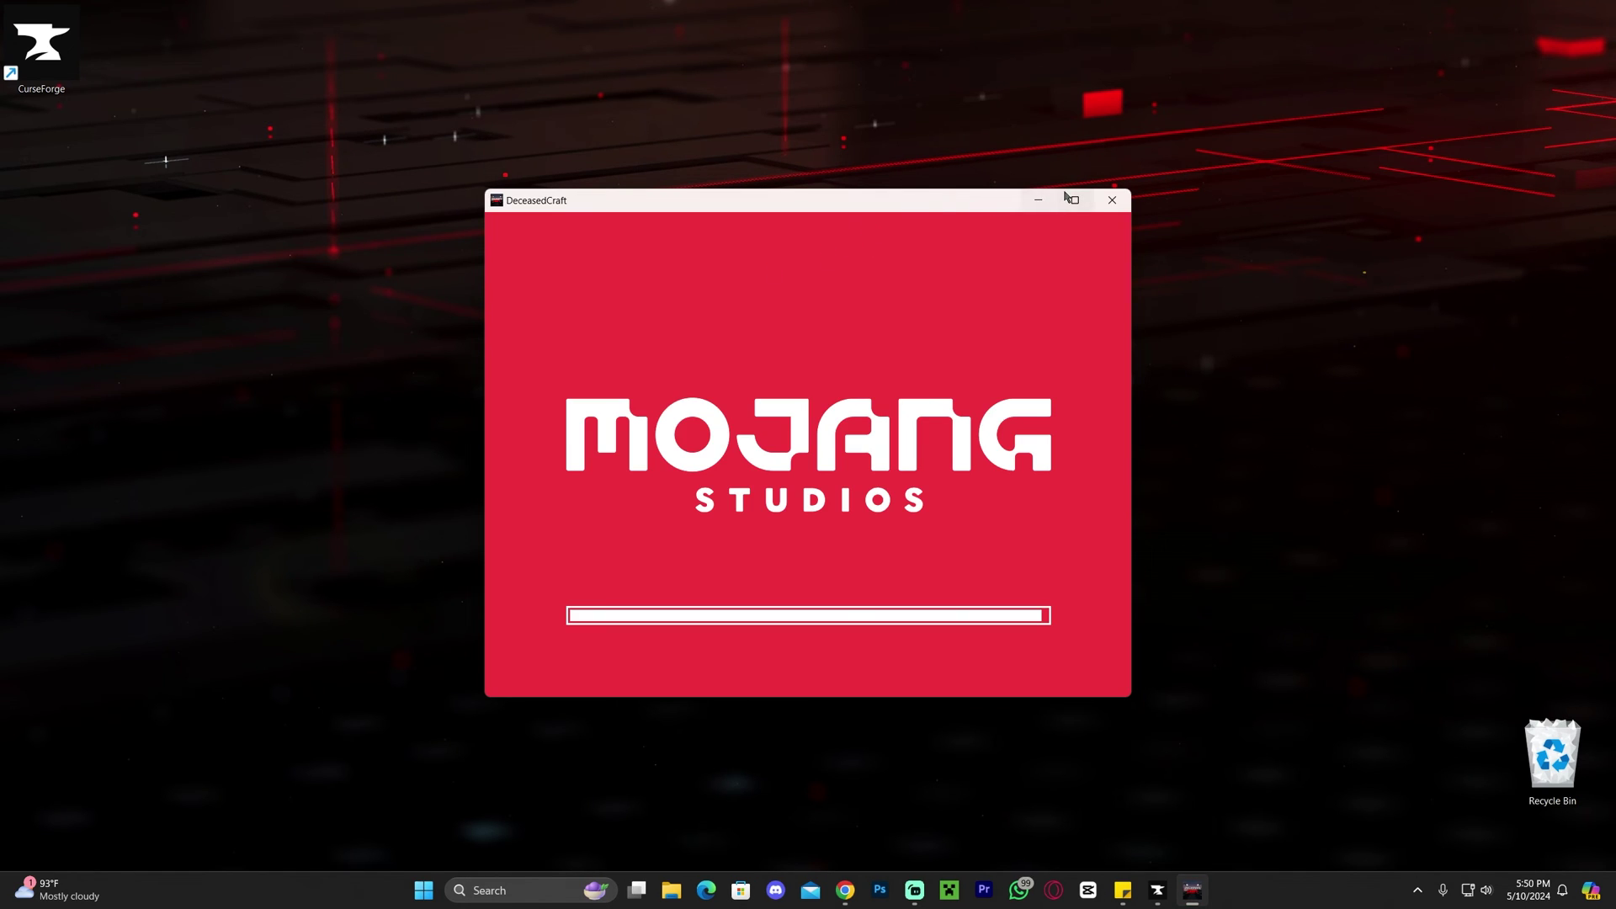
Step: Maximize the DeceasedCraft loading window, then open the Singleplayer world list
left_click(1070, 200)
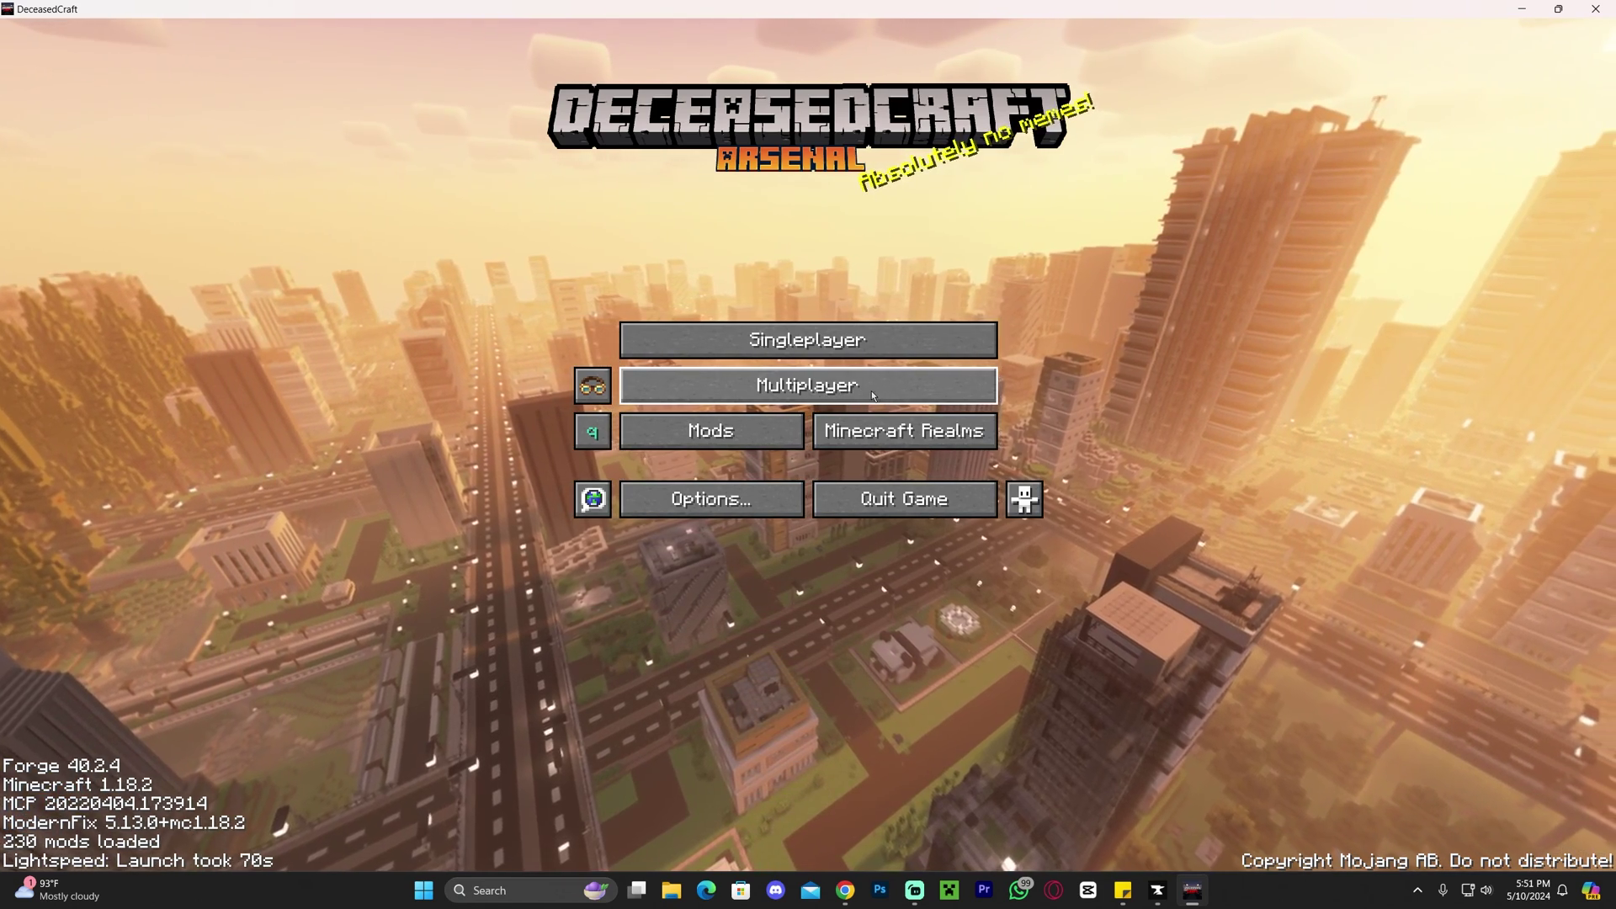
left_click(842, 341)
Step: Load the existing world and walk downhill into the town, across the street onto the lawn
left_click(590, 148)
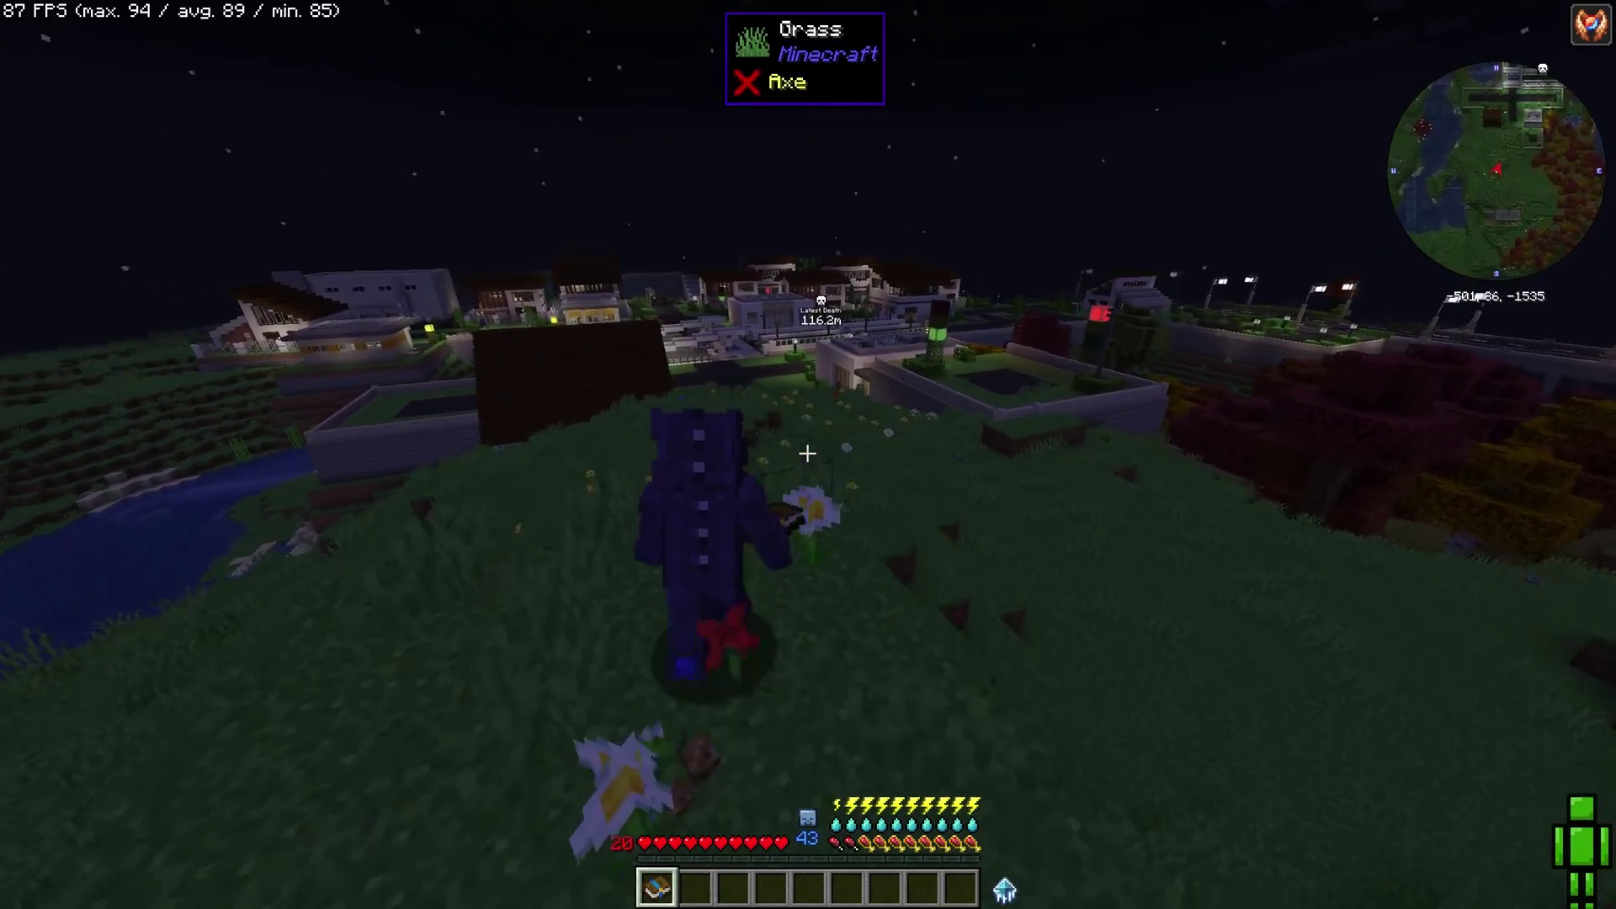
key("w")
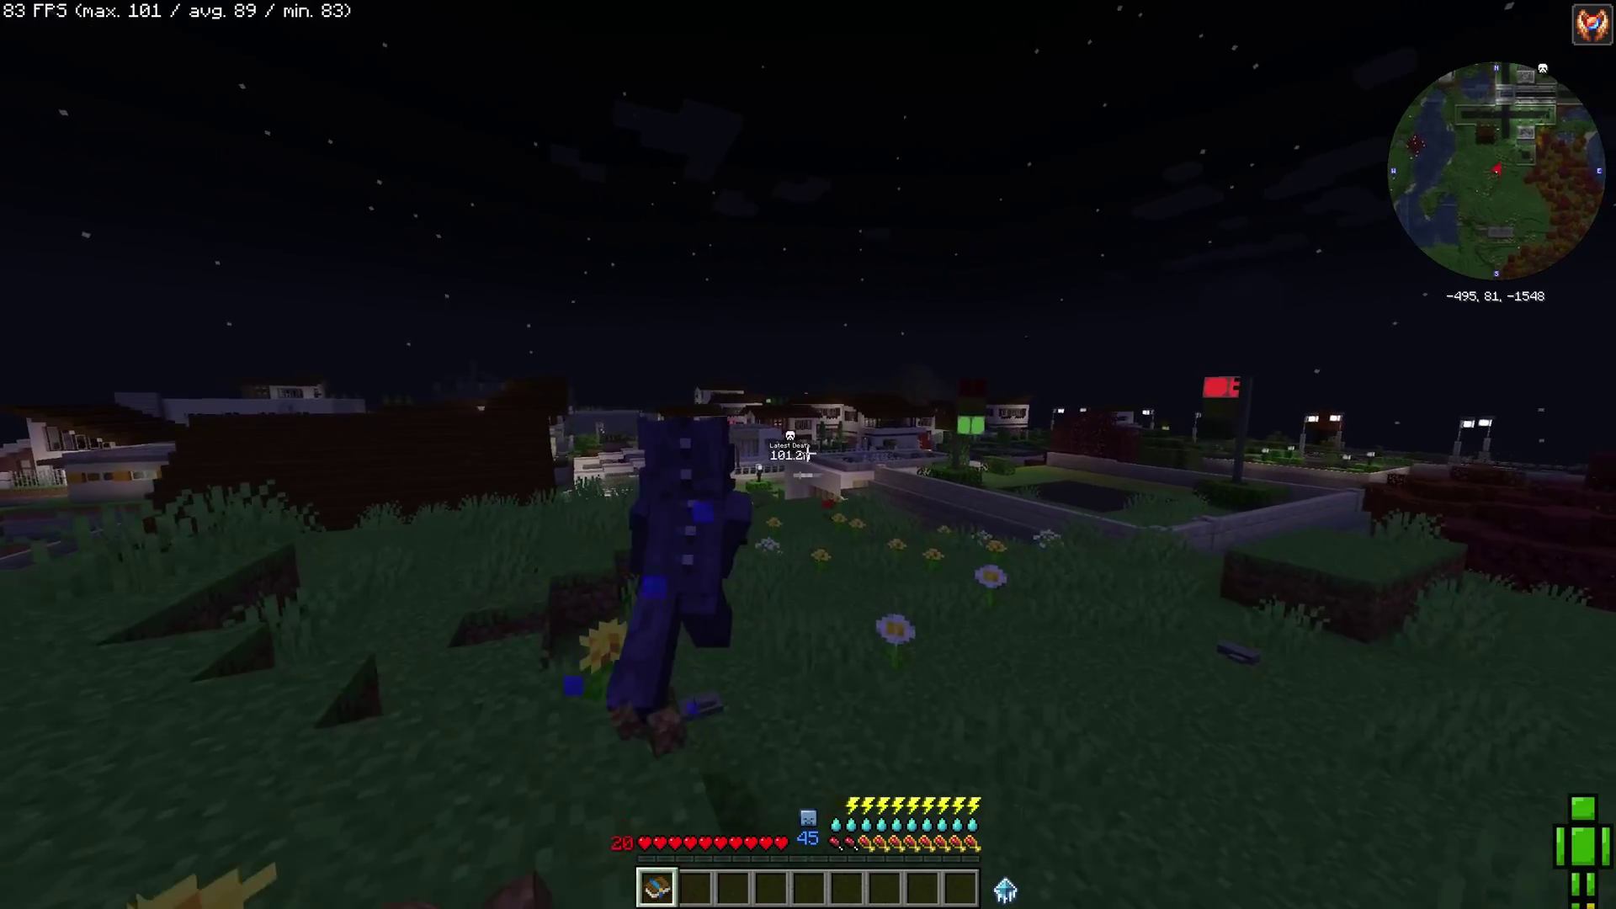
key("w")
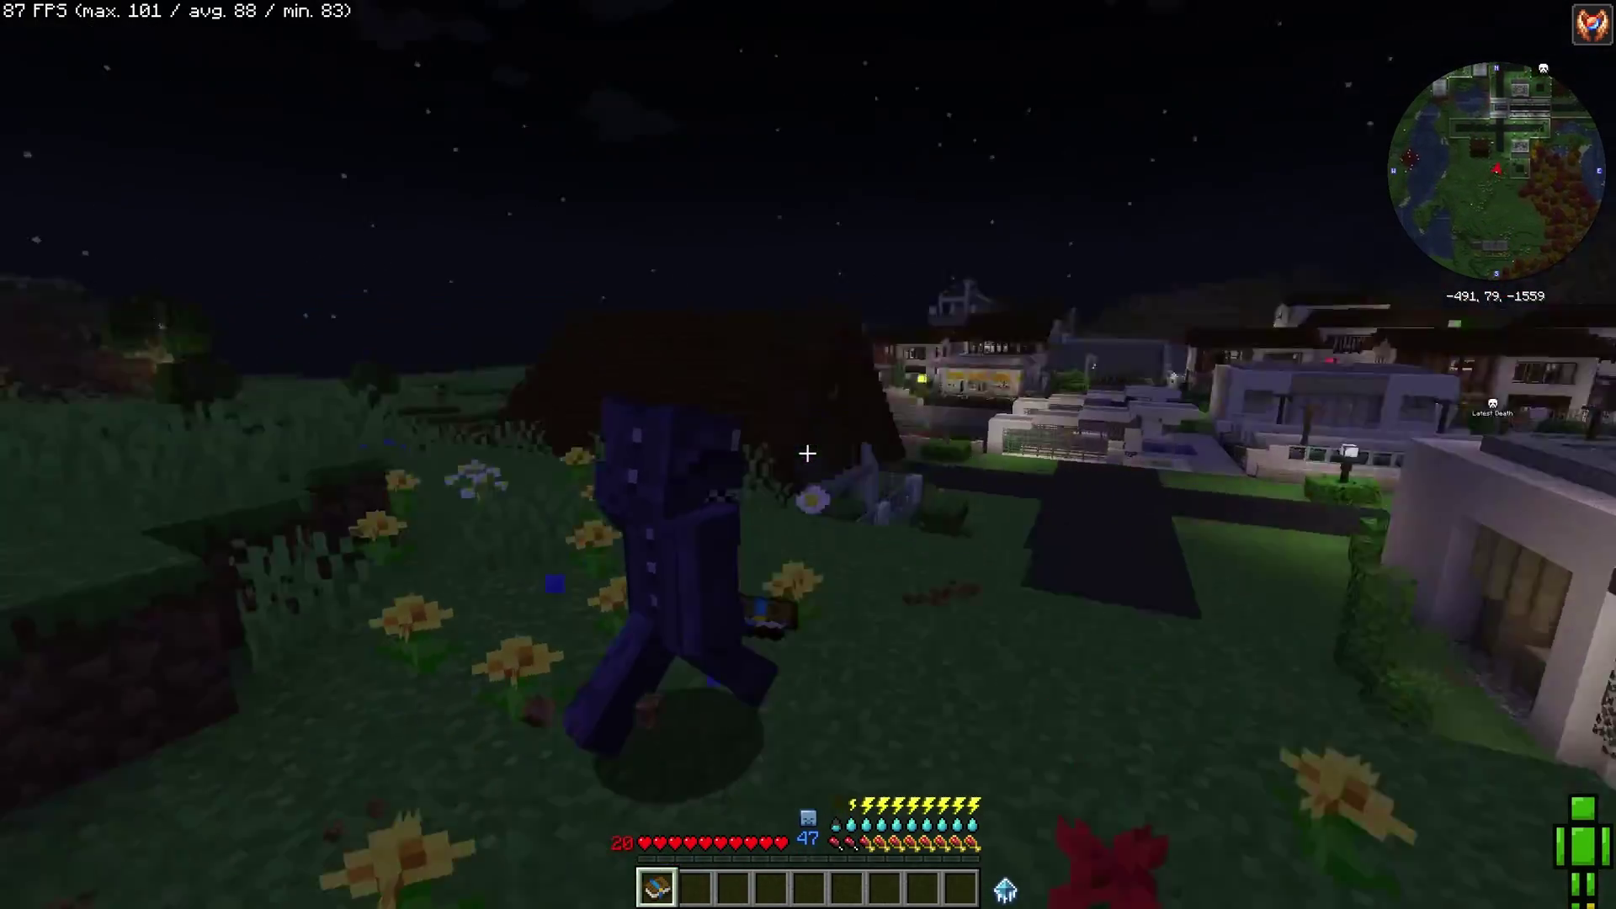
key("w")
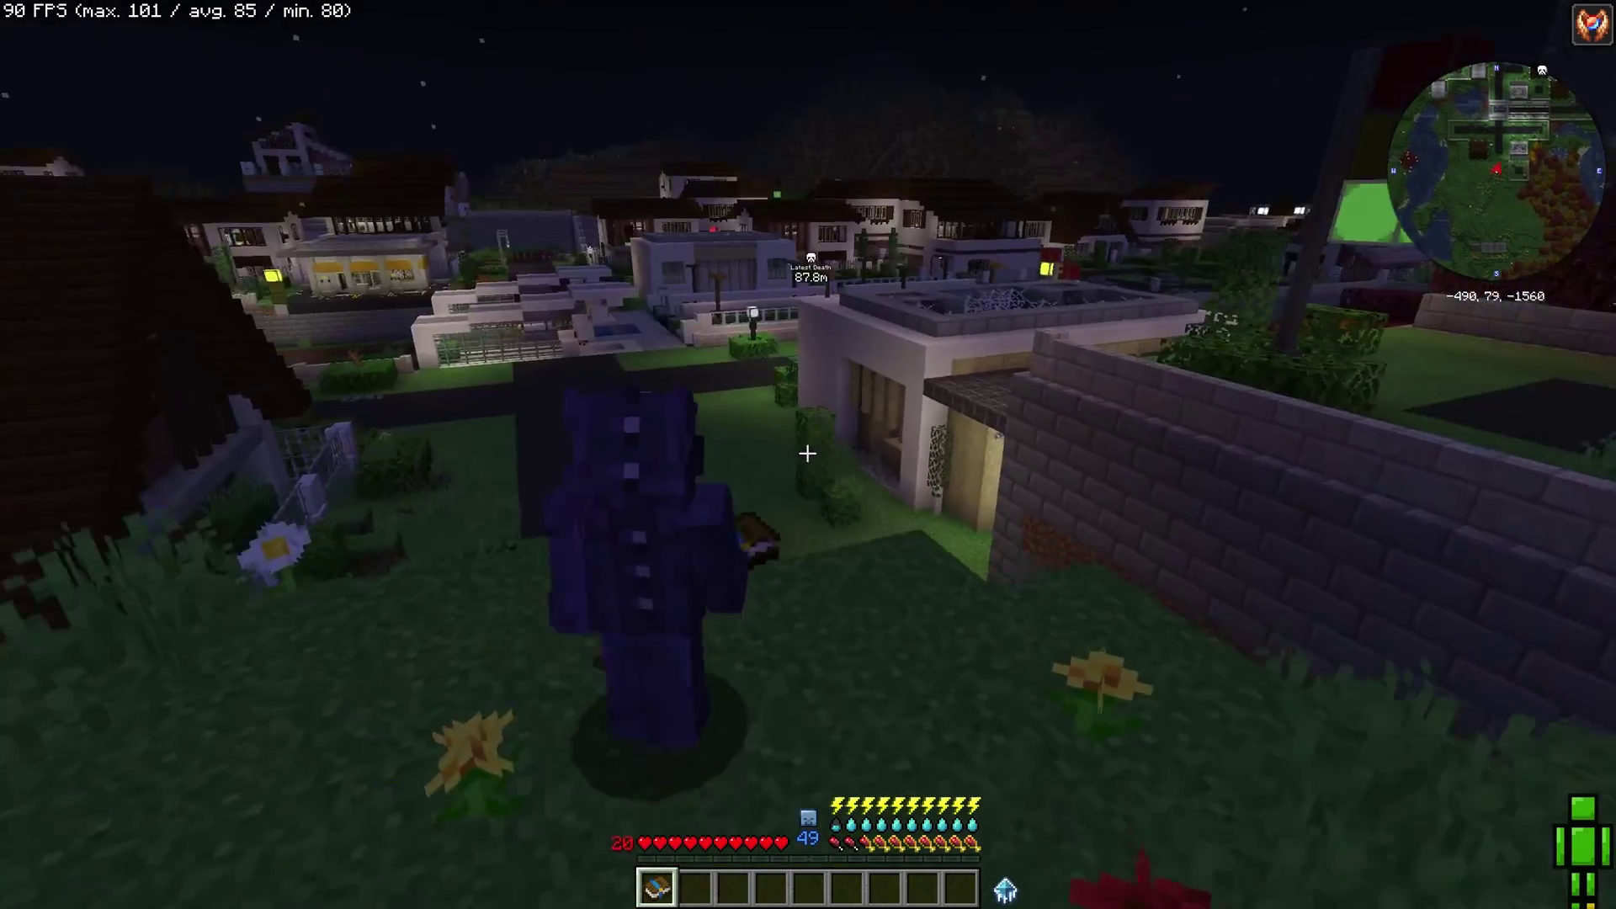
key("w")
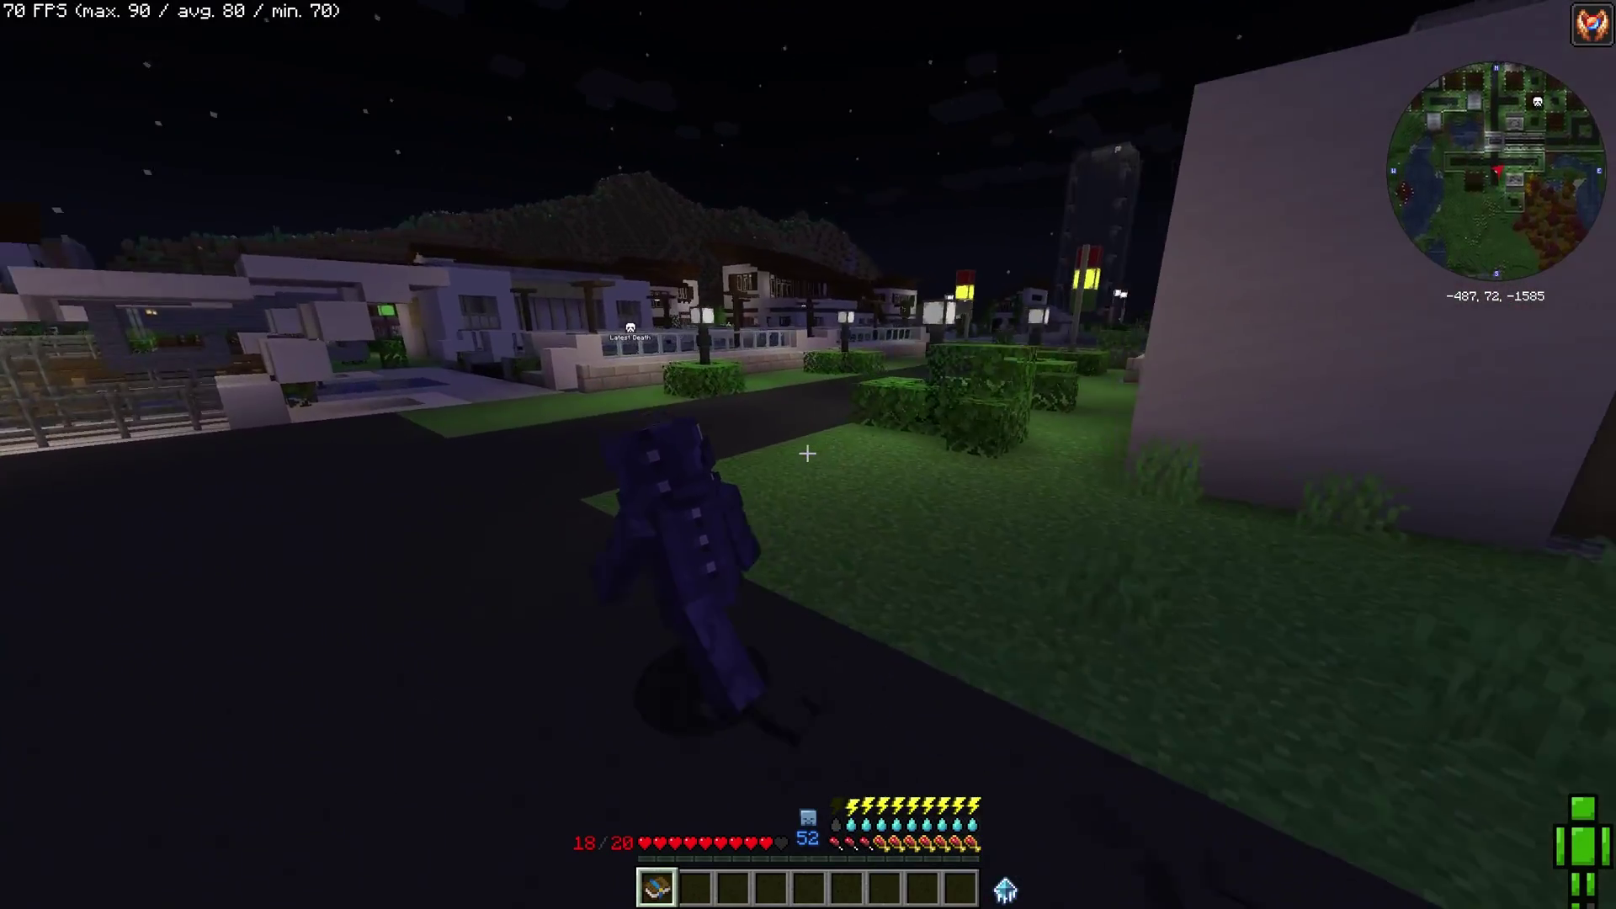
key("w")
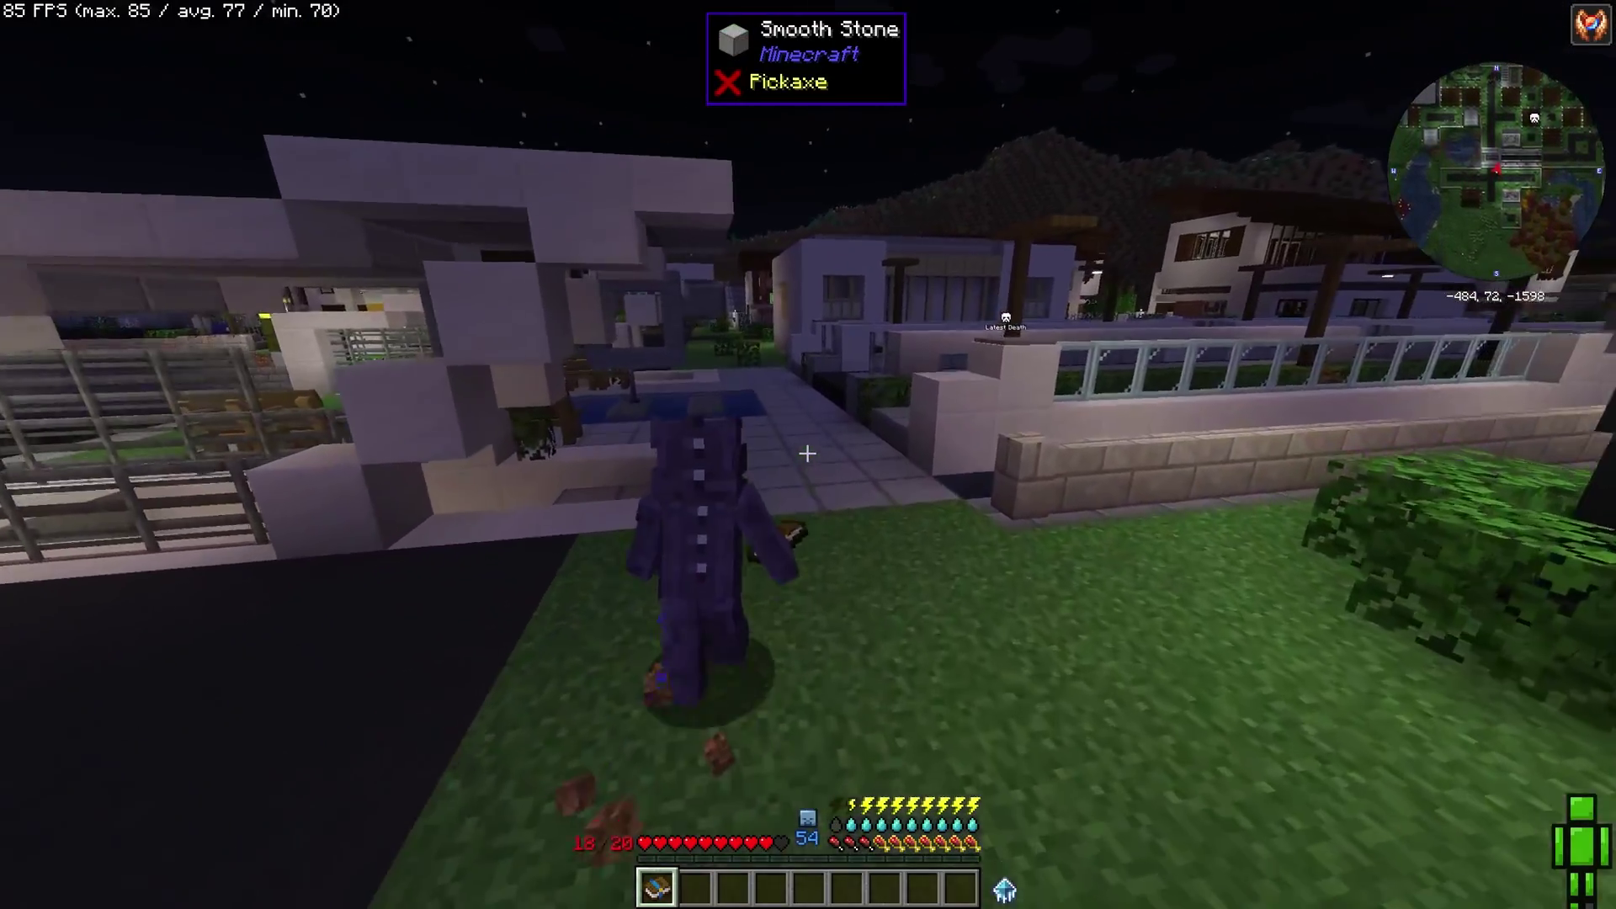
key("w")
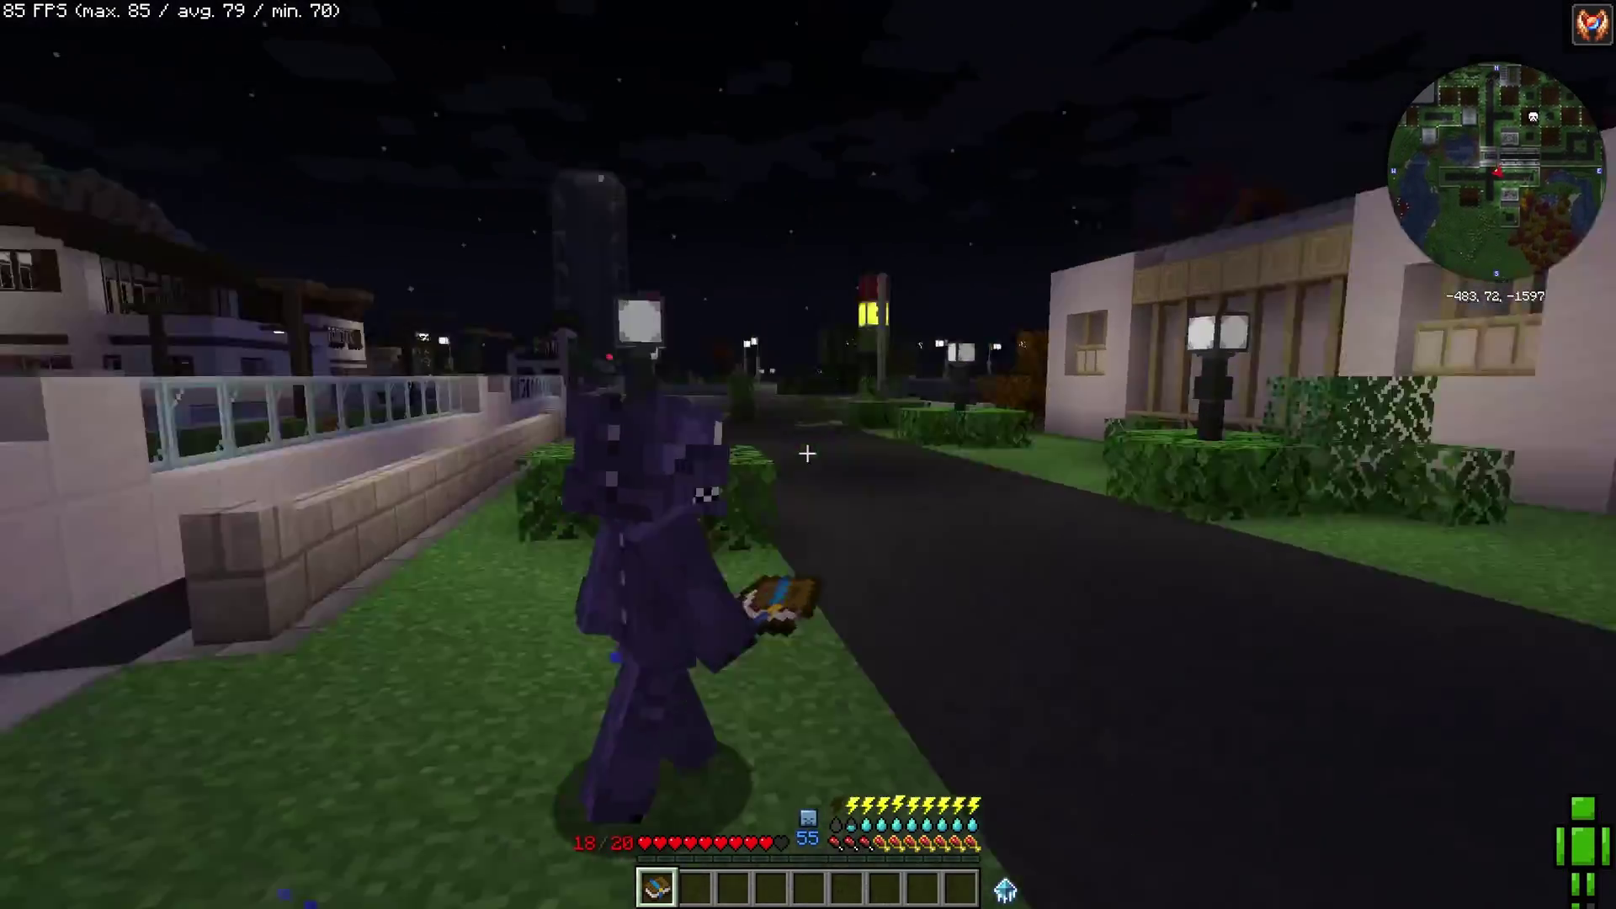
Step: Switch to front-facing third-person view, face the lit street, and use the held book-like item
key("F5")
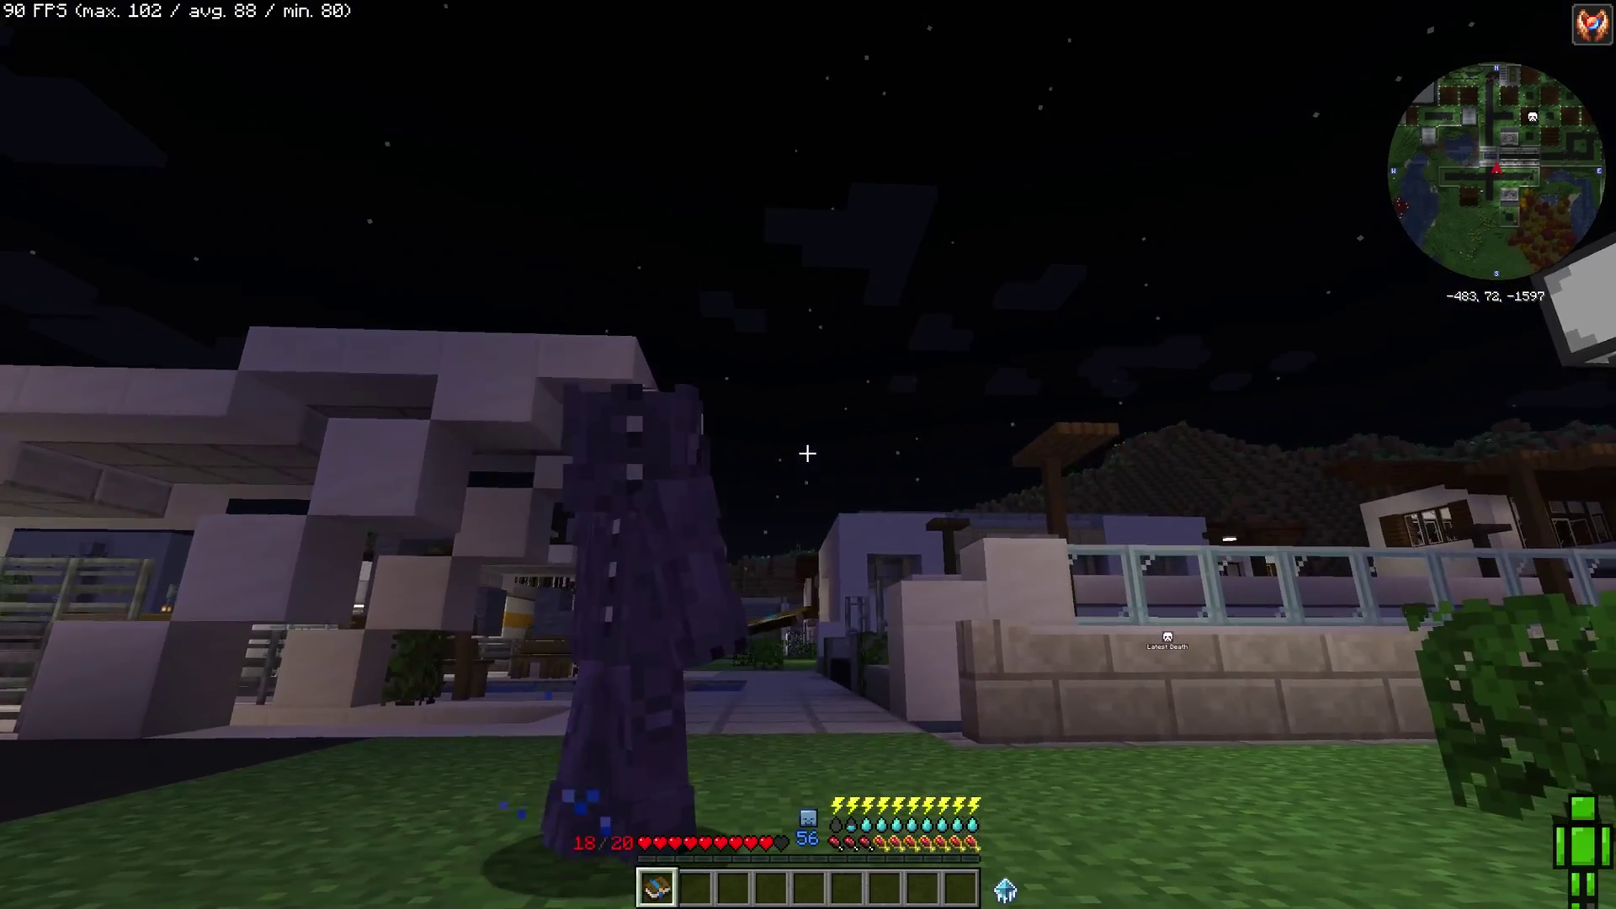
key("w")
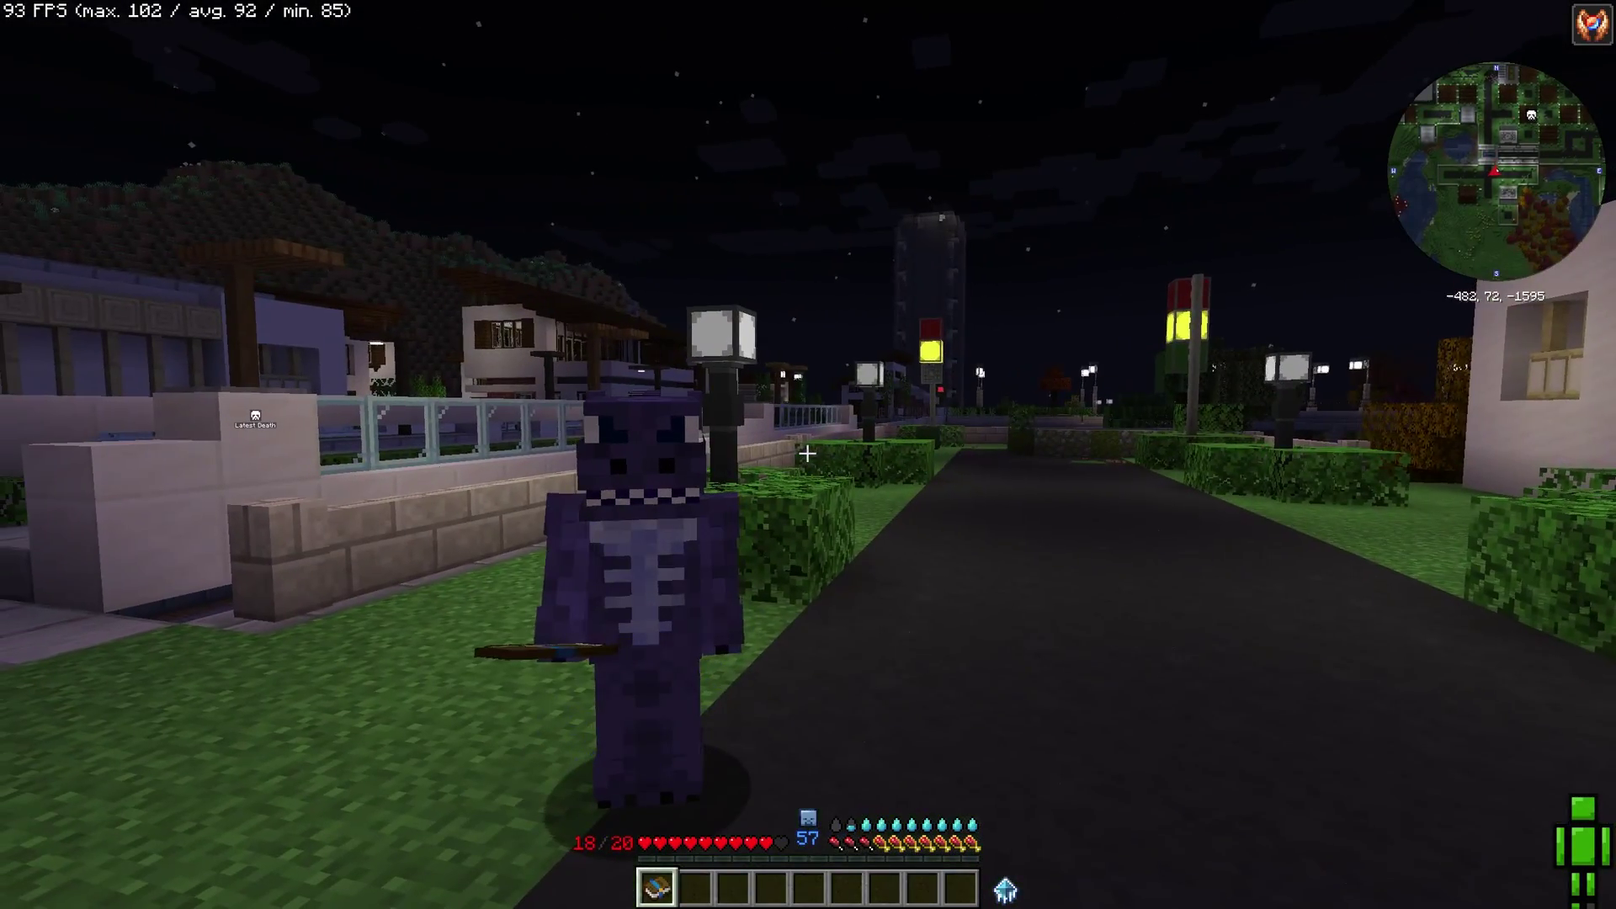
right_click(807, 454)
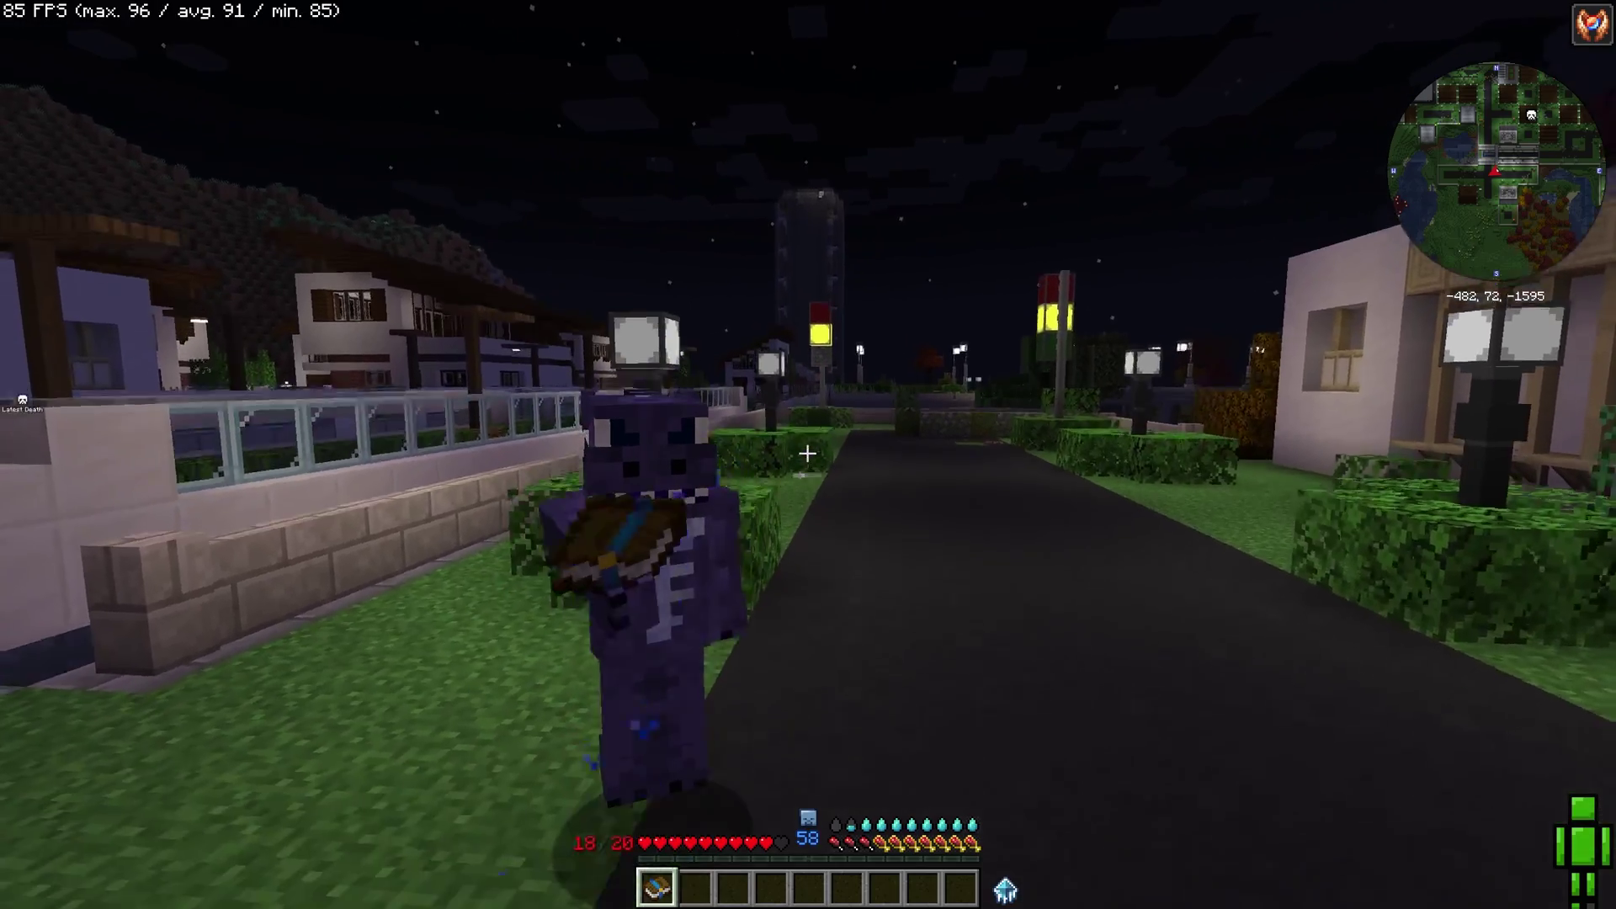